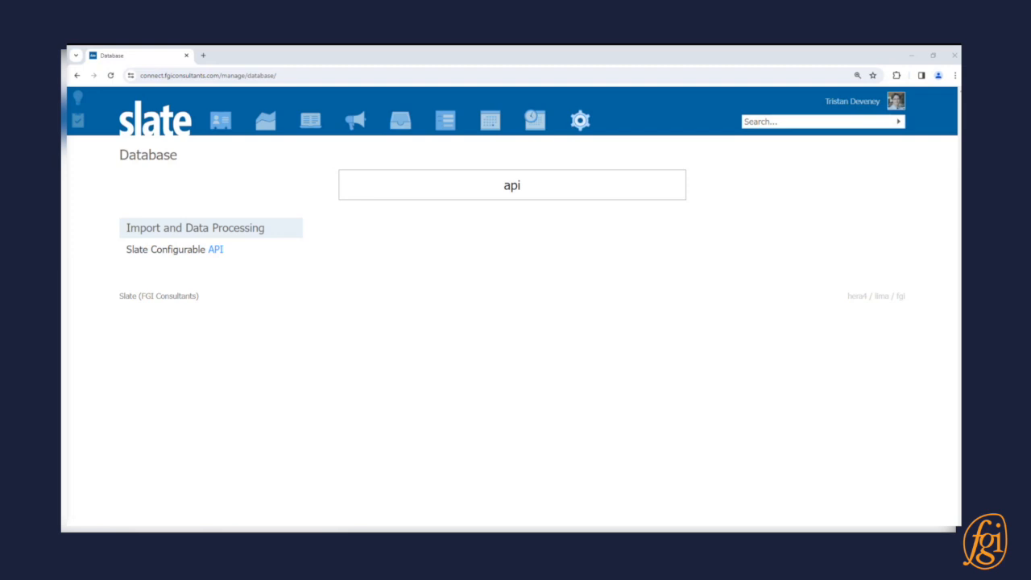
- Create an active Slate configurable API with the key org and the name Orgs
{"action": "left_click", "coordinate": [165, 251]}
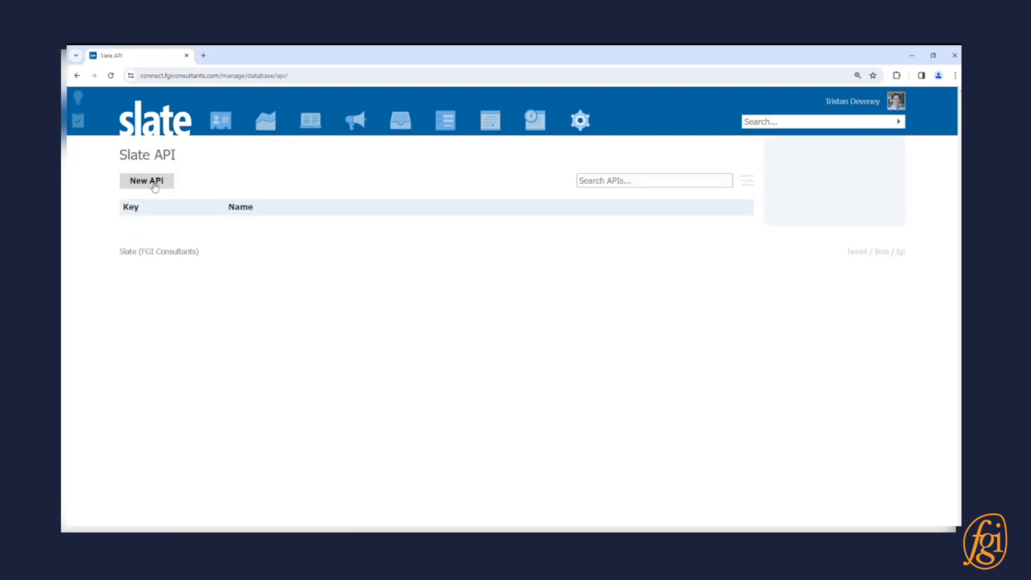
{"action": "left_click", "coordinate": [154, 185]}
{"action": "left_click", "coordinate": [430, 178]}
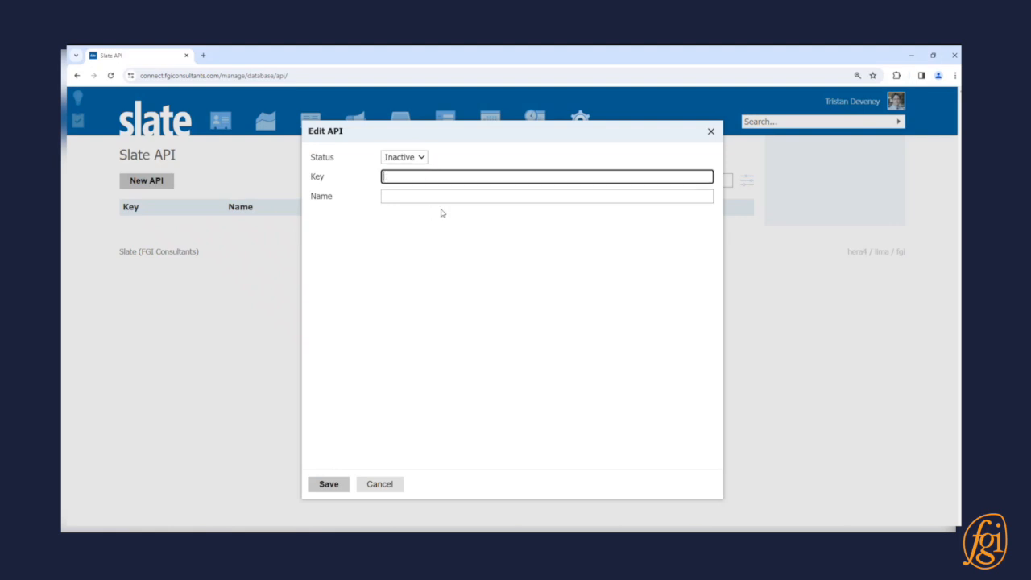
{"action": "type", "text": "org"}
{"action": "key", "text": "Tab"}
{"action": "type", "text": "Orgs"}
{"action": "left_click", "coordinate": [410, 160]}
{"action": "left_click", "coordinate": [407, 168]}
{"action": "left_click", "coordinate": [329, 483]}
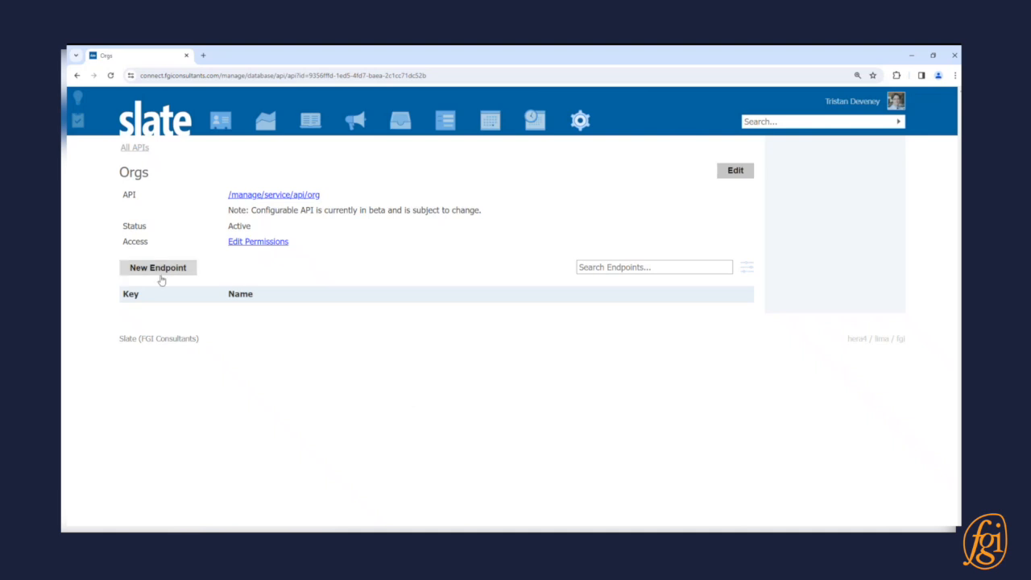
- Add an endpoint to the Orgs API with key pa_org, name PA Orgs and Organizations as its base
{"action": "left_click", "coordinate": [162, 277]}
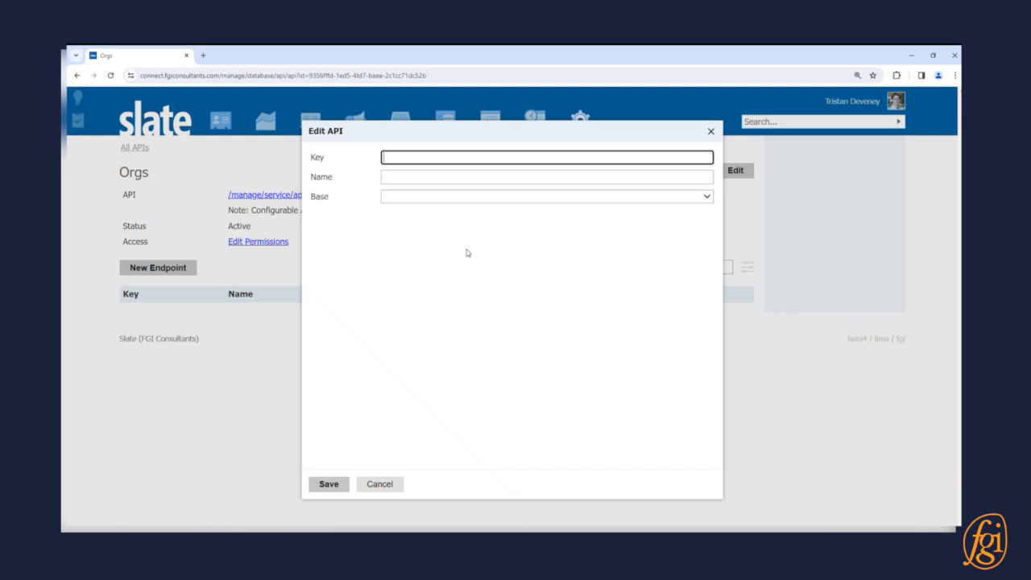
{"action": "type", "text": "pa_org"}
{"action": "key", "text": "Tab"}
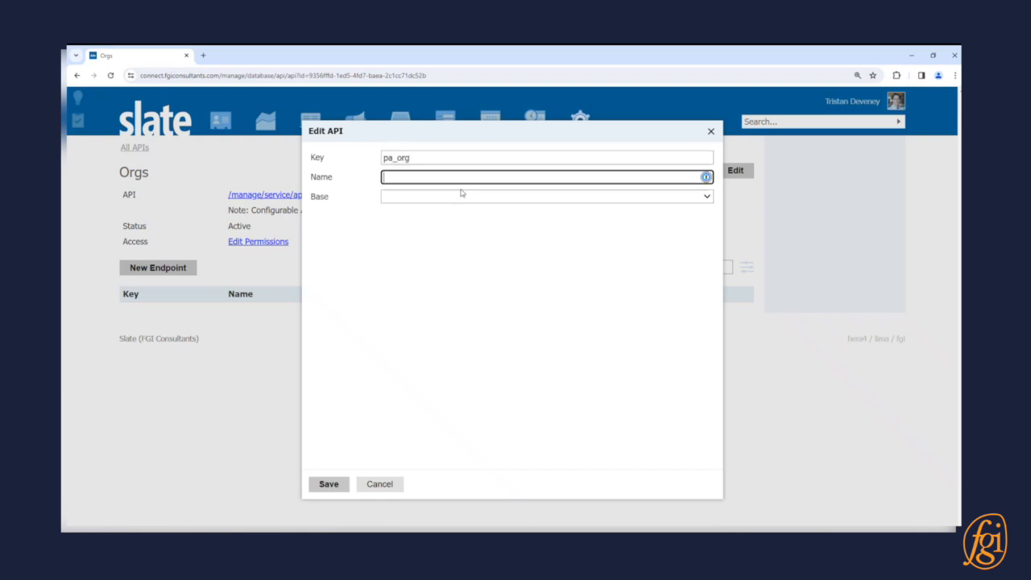
{"action": "type", "text": "PA Orgs"}
{"action": "left_click", "coordinate": [457, 197]}
{"action": "scroll", "coordinate": [467, 304], "scroll_direction": "down", "scroll_amount": 10}
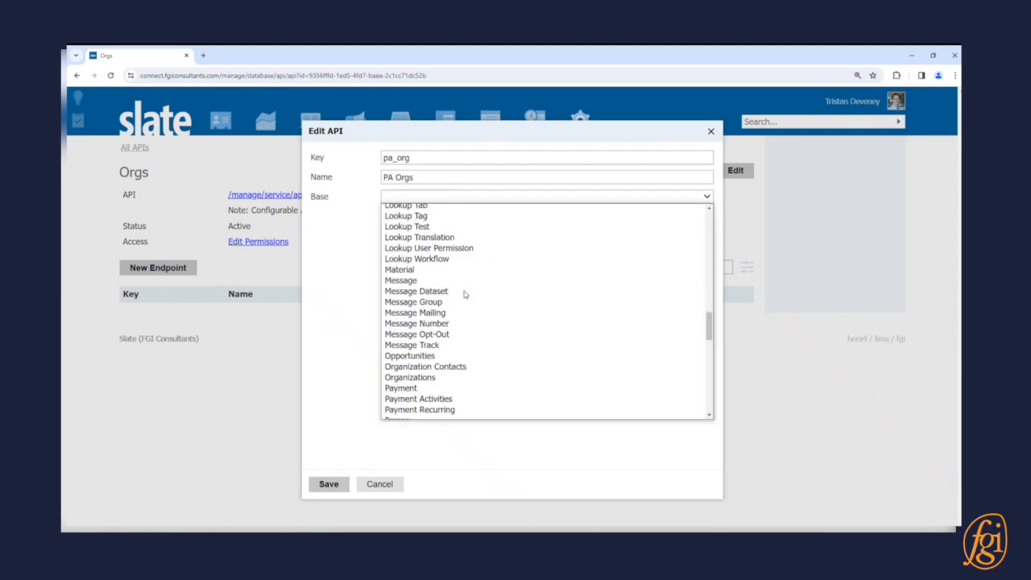
{"action": "left_click", "coordinate": [449, 324]}
{"action": "left_click", "coordinate": [345, 483]}
- Add a US State/Territory filter IN Pennsylvania, joined through Organizations / Address by Rank Overall with rank 1
{"action": "left_click", "coordinate": [822, 328]}
{"action": "type", "text": "state"}
{"action": "double_click", "coordinate": [368, 218]}
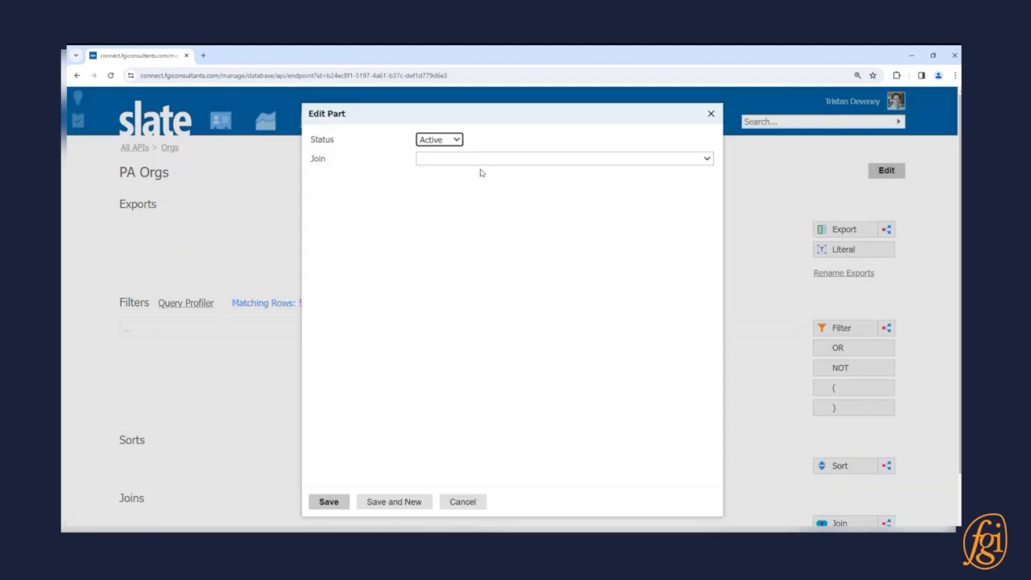
{"action": "left_click", "coordinate": [483, 159]}
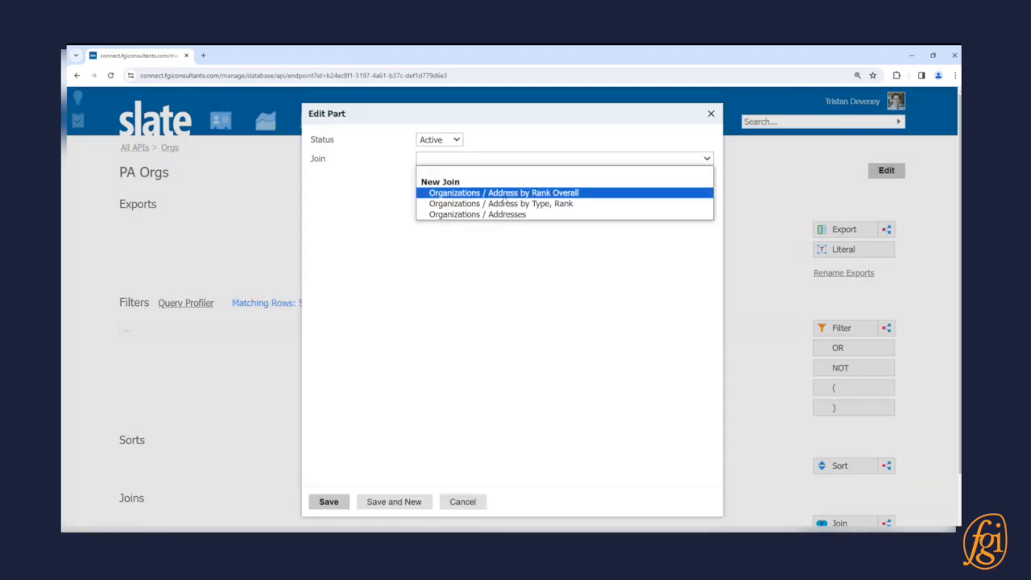
{"action": "left_click", "coordinate": [483, 195]}
{"action": "left_click", "coordinate": [522, 205]}
{"action": "type", "text": "1"}
{"action": "left_click", "coordinate": [372, 315]}
{"action": "type", "text": "pen"}
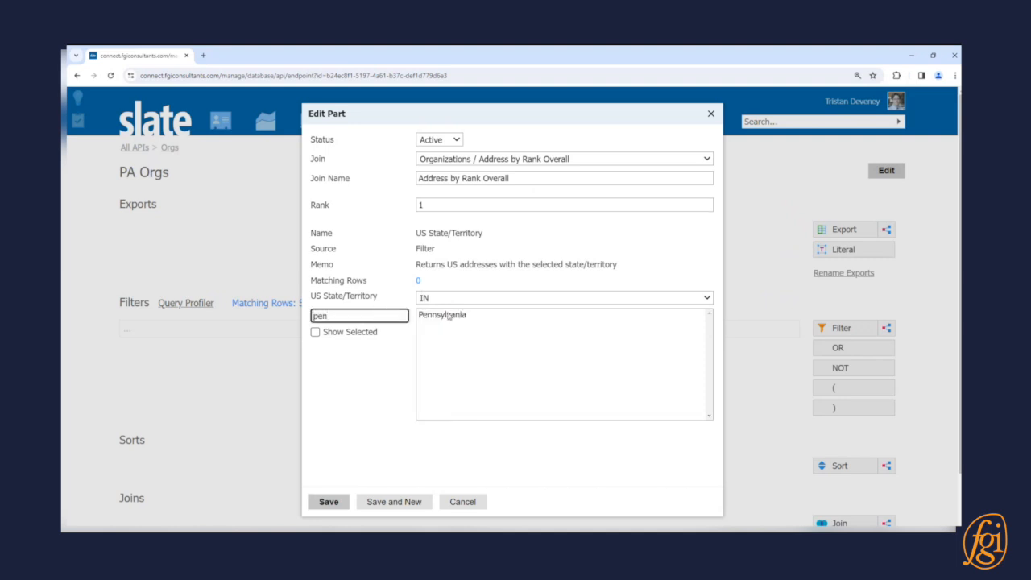
{"action": "left_click", "coordinate": [447, 314]}
{"action": "left_click", "coordinate": [328, 502]}
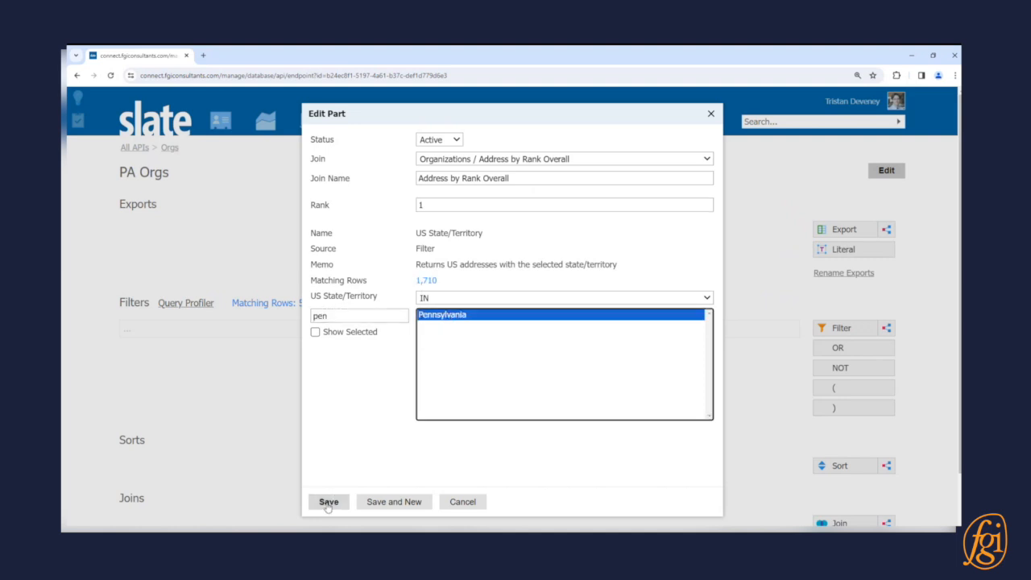
- Add exports for the address Street 1, City, County and Region, plus the organization Key and Name
{"action": "left_click", "coordinate": [854, 230]}
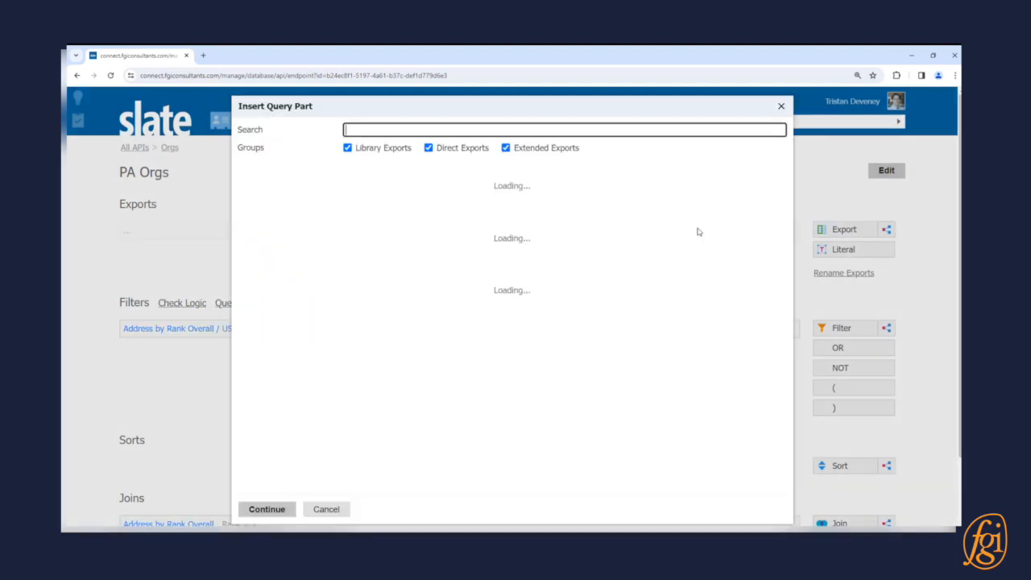
{"action": "left_click", "coordinate": [412, 229]}
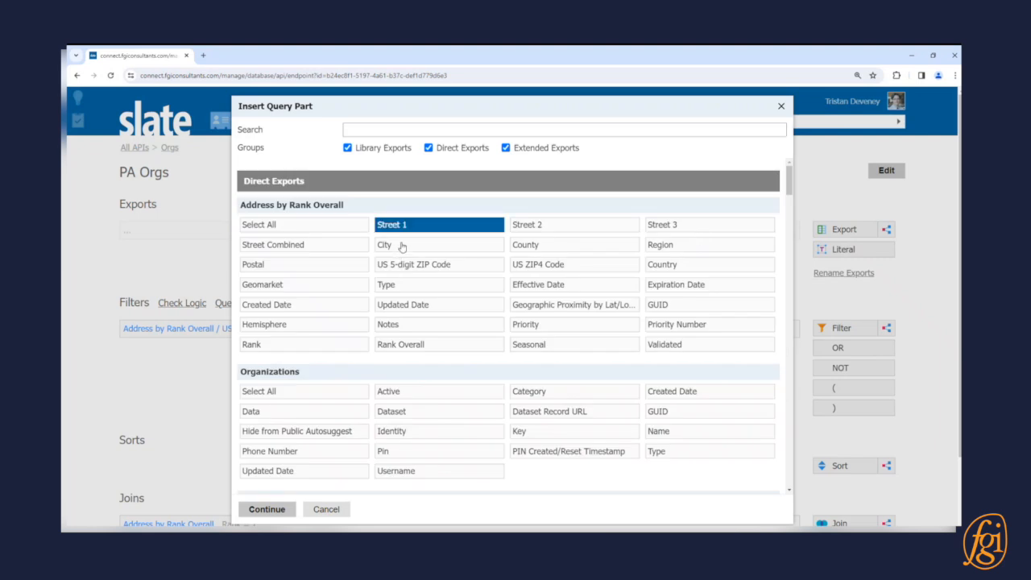
{"action": "left_click", "coordinate": [400, 245]}
{"action": "left_click", "coordinate": [587, 247]}
{"action": "left_click", "coordinate": [670, 247]}
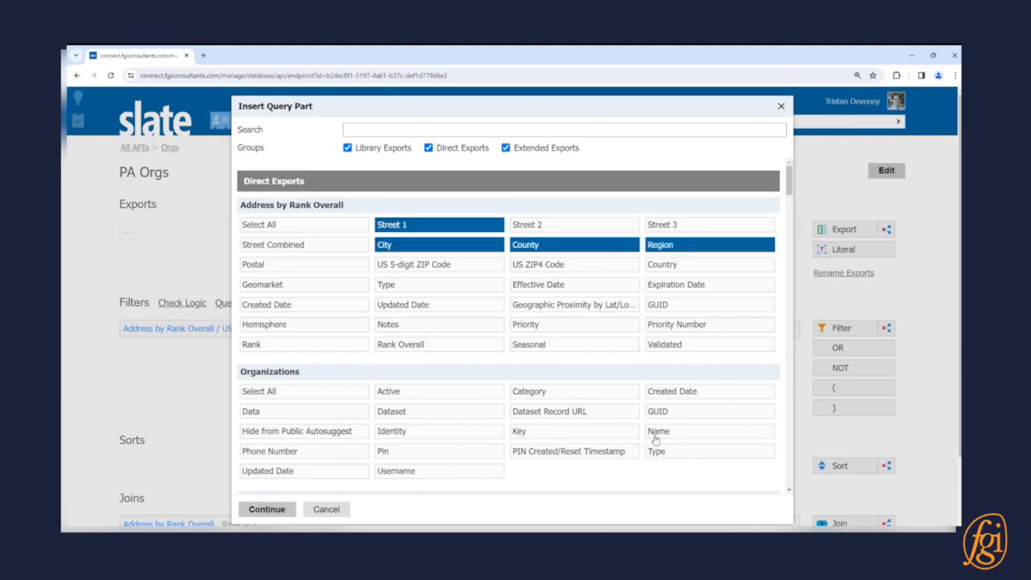
{"action": "left_click", "coordinate": [566, 431]}
{"action": "left_click", "coordinate": [648, 435]}
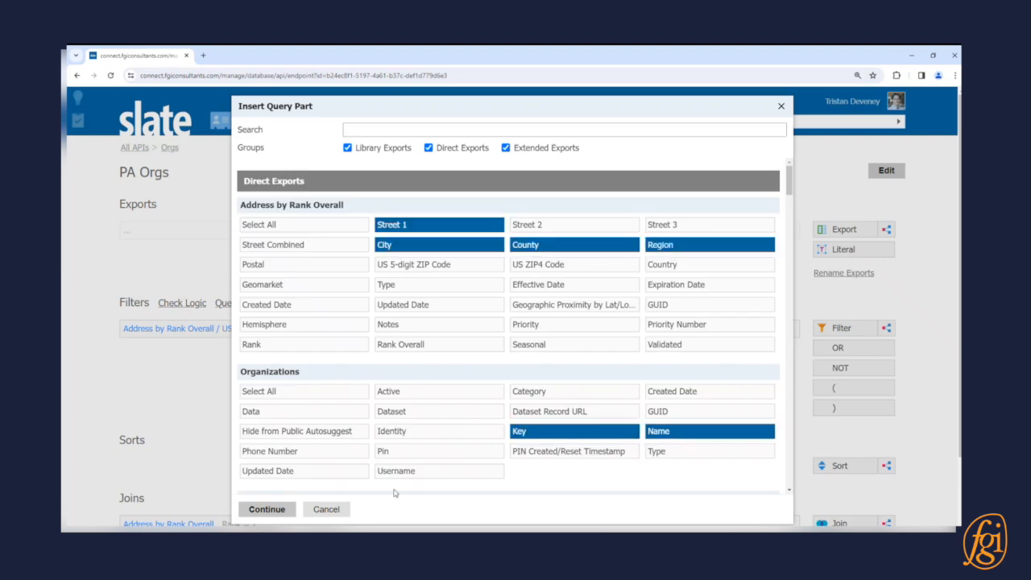
{"action": "left_click", "coordinate": [277, 510]}
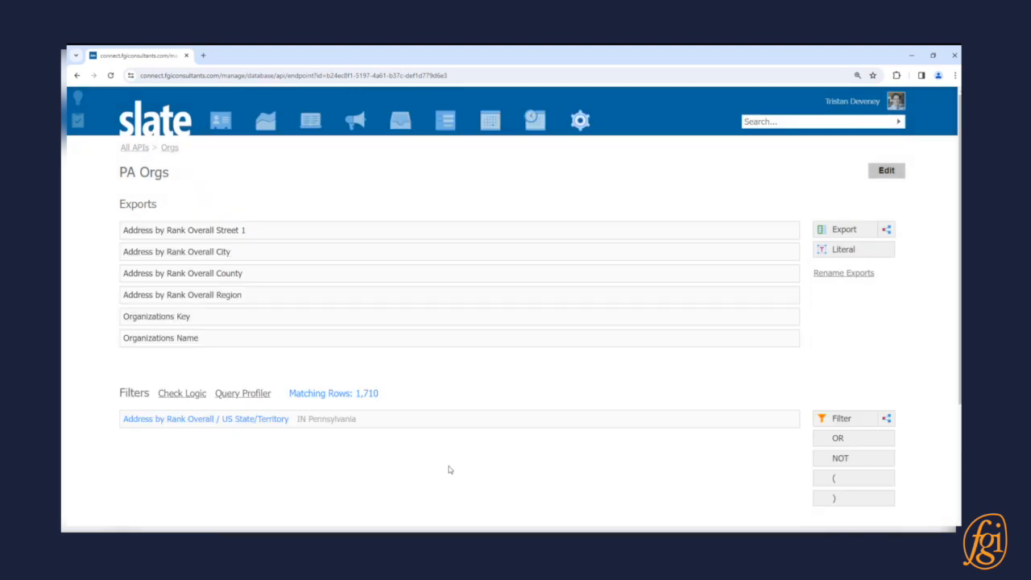
- Sort the PA Orgs endpoint by the organization Name
{"action": "scroll", "coordinate": [469, 448], "scroll_direction": "down", "scroll_amount": 3}
{"action": "left_click", "coordinate": [835, 413]}
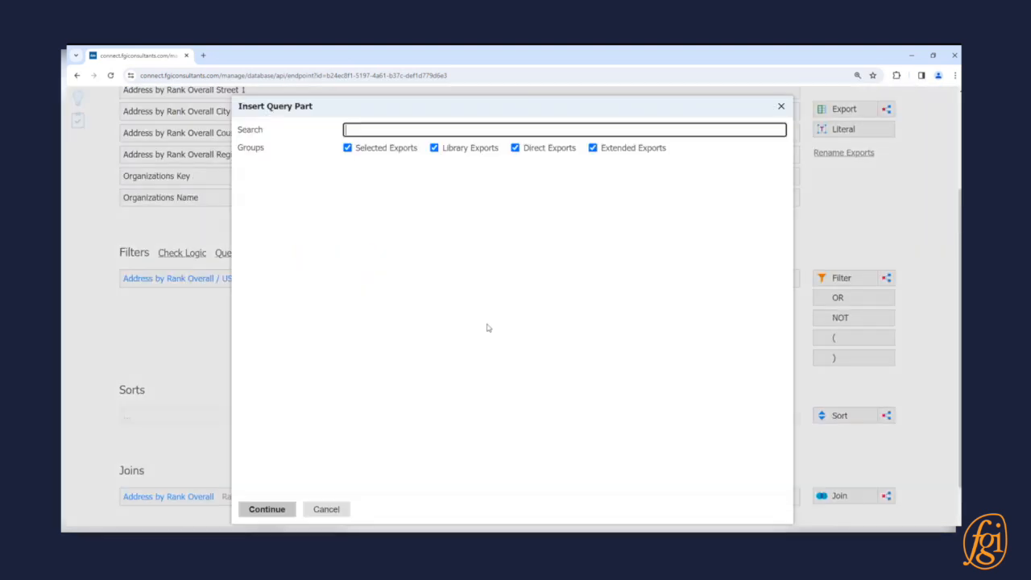
{"action": "scroll", "coordinate": [530, 386], "scroll_direction": "down", "scroll_amount": 3}
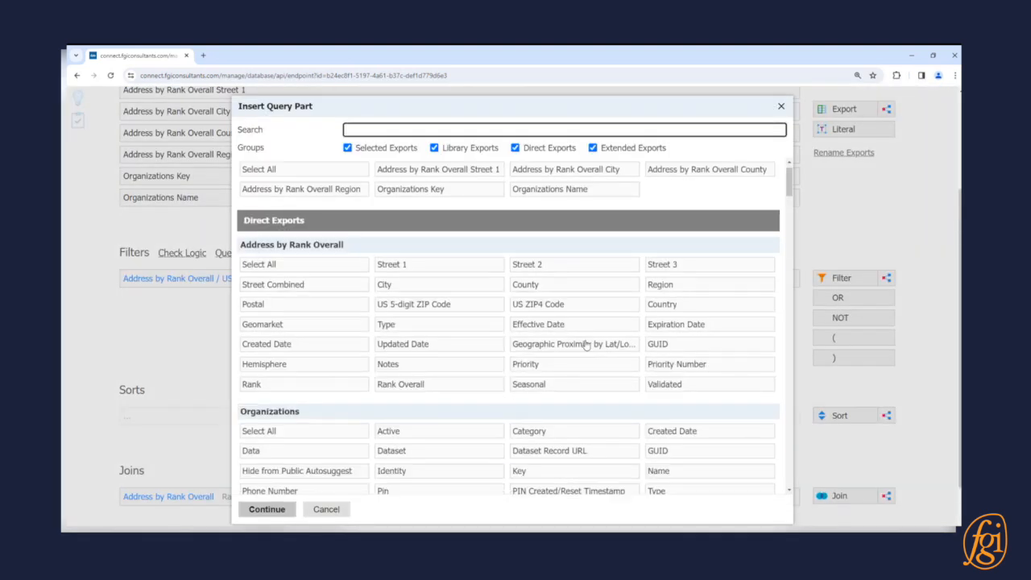
{"action": "left_click", "coordinate": [675, 408]}
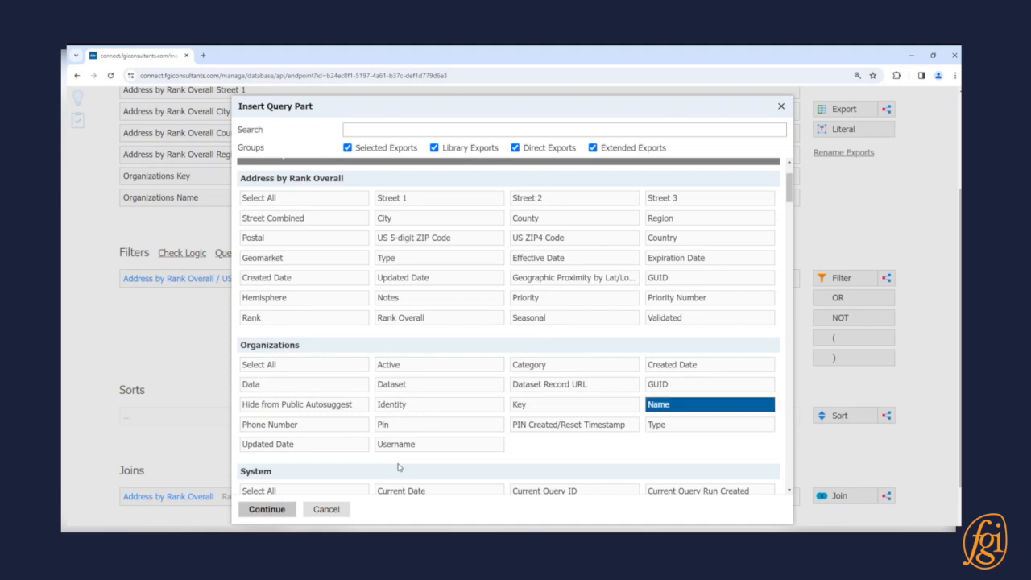
{"action": "left_click", "coordinate": [281, 512]}
{"action": "scroll", "coordinate": [415, 357], "scroll_direction": "up", "scroll_amount": 5}
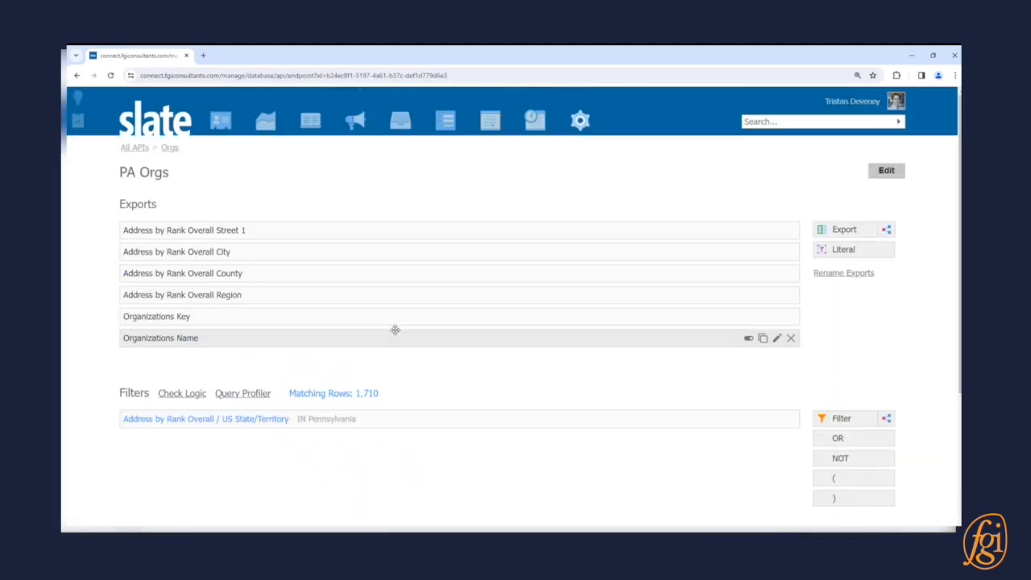
- Return to the Orgs API and add a permissions grantee of type User Token named Example
{"action": "left_click", "coordinate": [170, 148]}
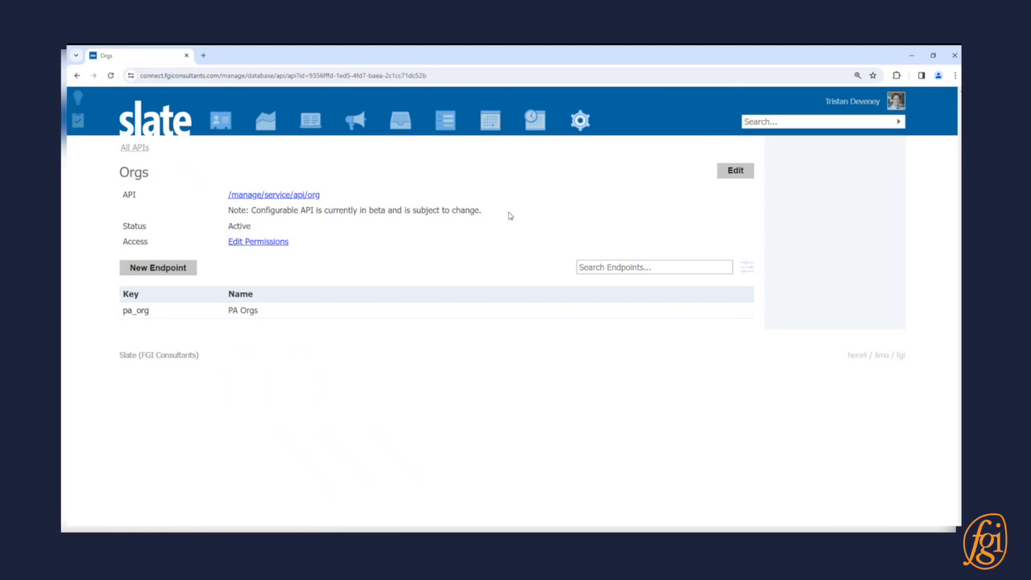
{"action": "left_click", "coordinate": [283, 244]}
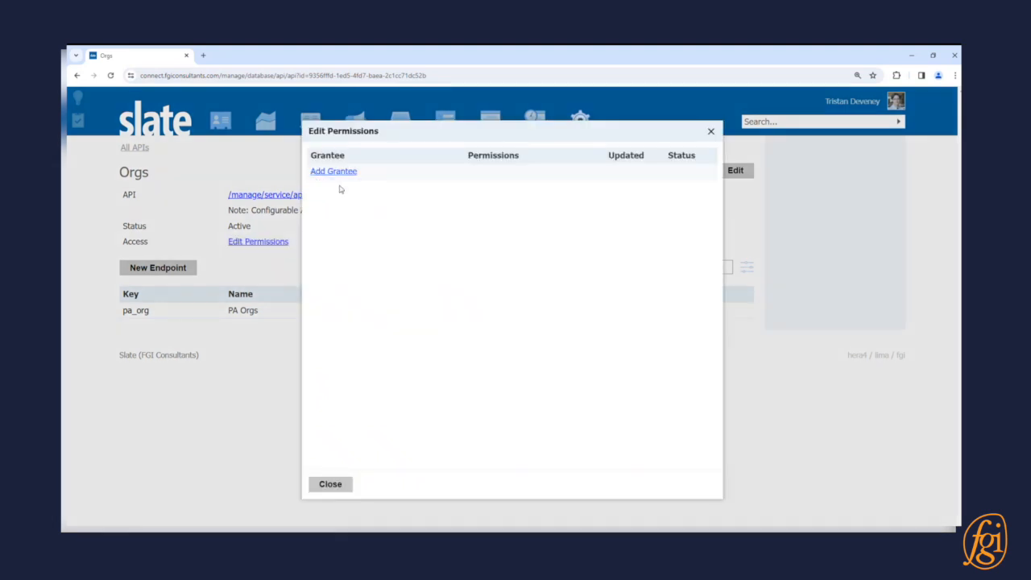
{"action": "left_click", "coordinate": [341, 172]}
{"action": "left_click", "coordinate": [422, 180]}
{"action": "left_click", "coordinate": [428, 200]}
{"action": "left_click", "coordinate": [564, 327]}
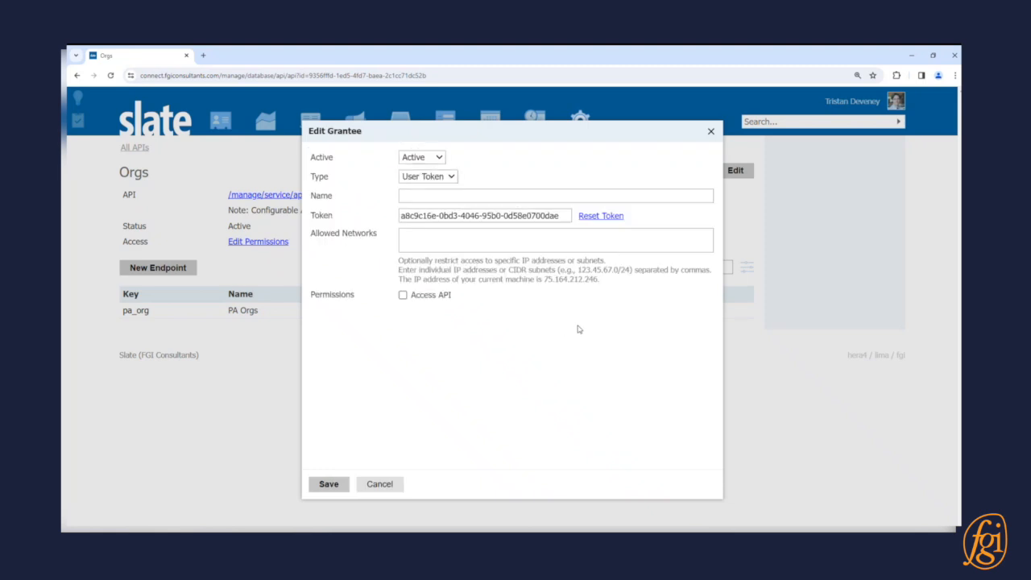
{"action": "left_click", "coordinate": [471, 196]}
{"action": "type", "text": "Example"}
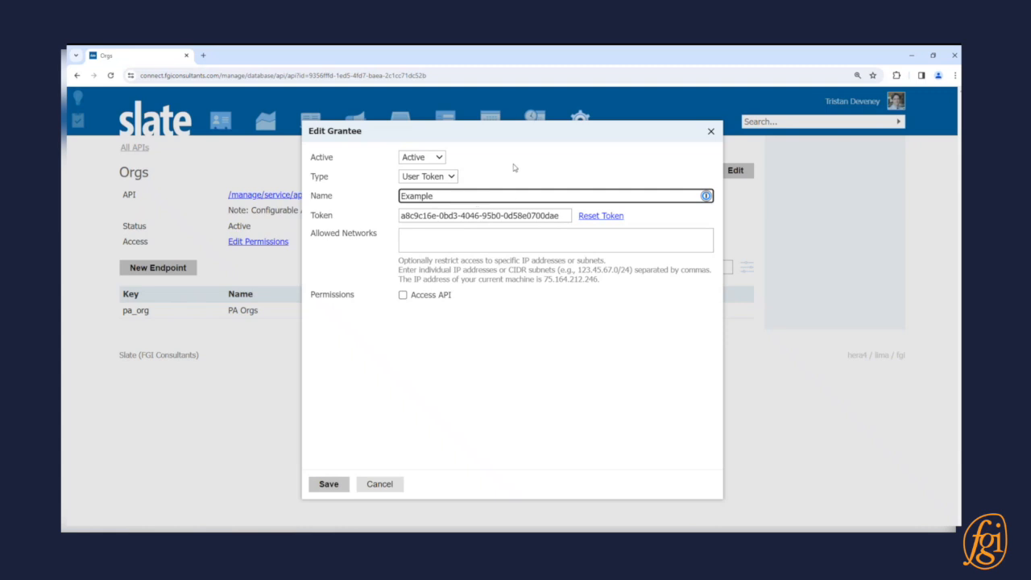
- Copy the grantee's token, grant the Access API permission, and save the grantee
{"action": "key", "text": "Tab"}
{"action": "key", "text": "ctrl+c"}
{"action": "key", "text": "alt+Tab"}
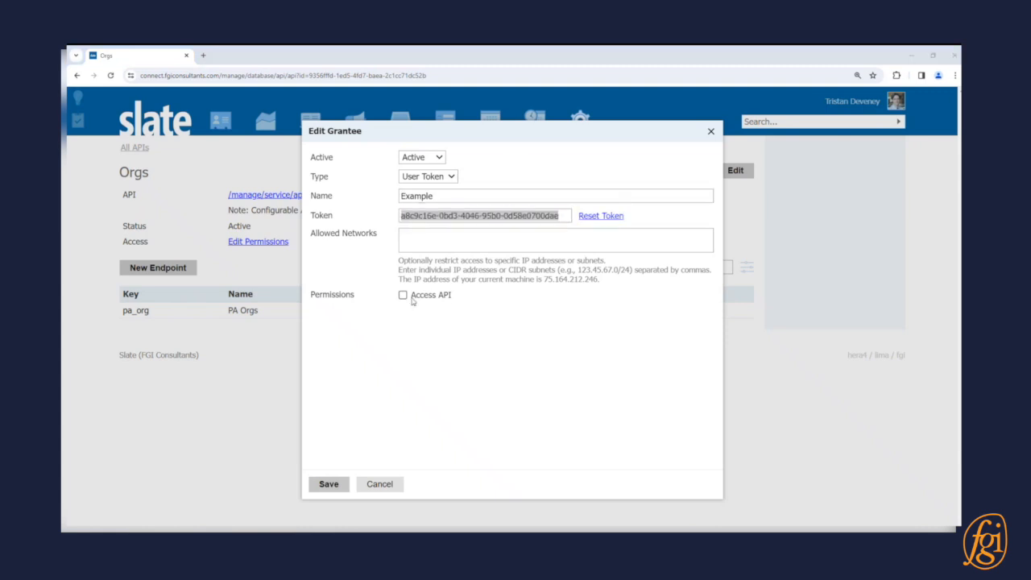
{"action": "left_click", "coordinate": [413, 298]}
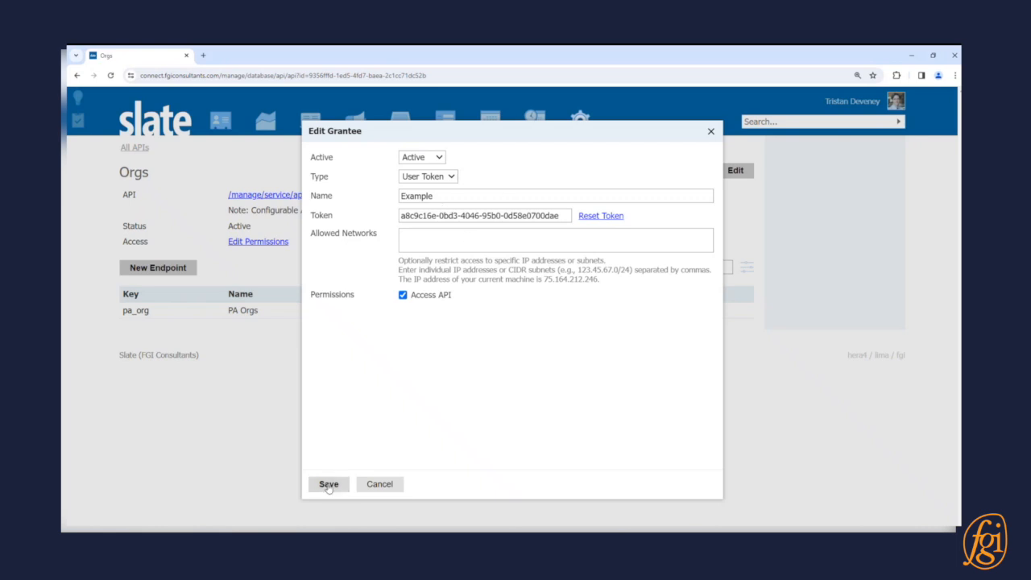
{"action": "left_click", "coordinate": [329, 484]}
{"action": "left_click", "coordinate": [331, 485]}
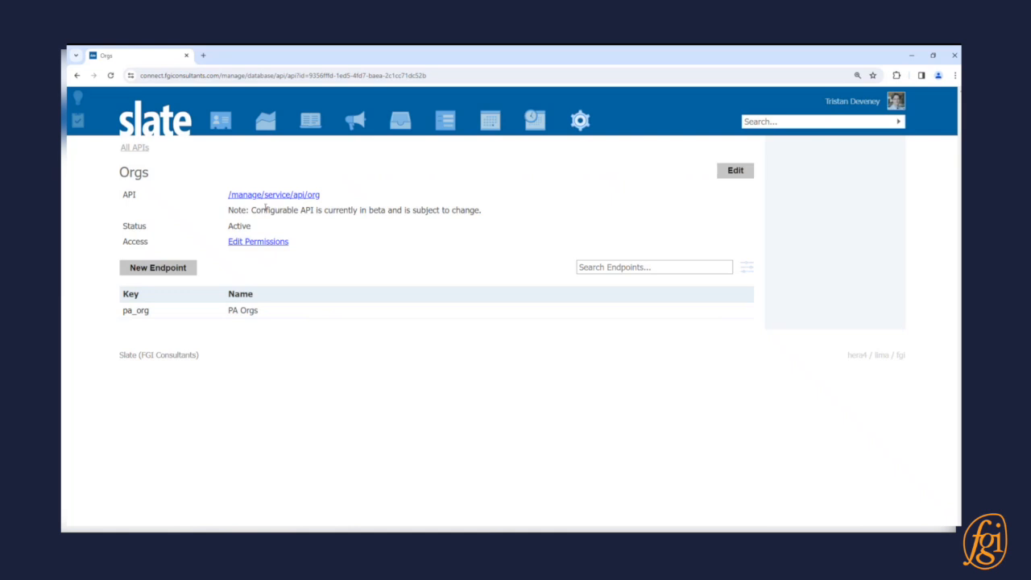
- Open the Orgs API documentation and examine the request parameters and response fields for List pa_org objects
{"action": "left_click", "coordinate": [273, 196]}
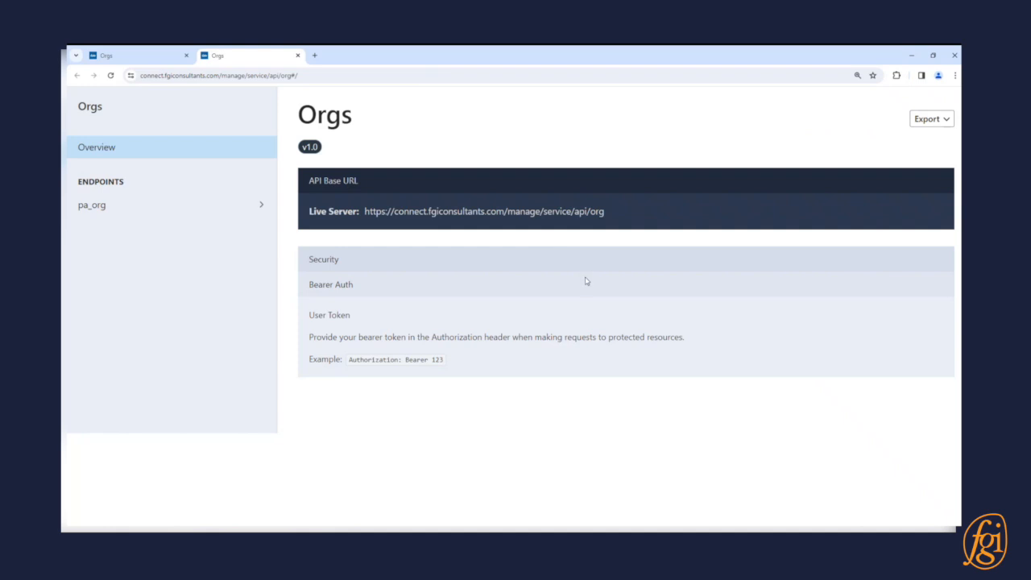
{"action": "left_click", "coordinate": [200, 203]}
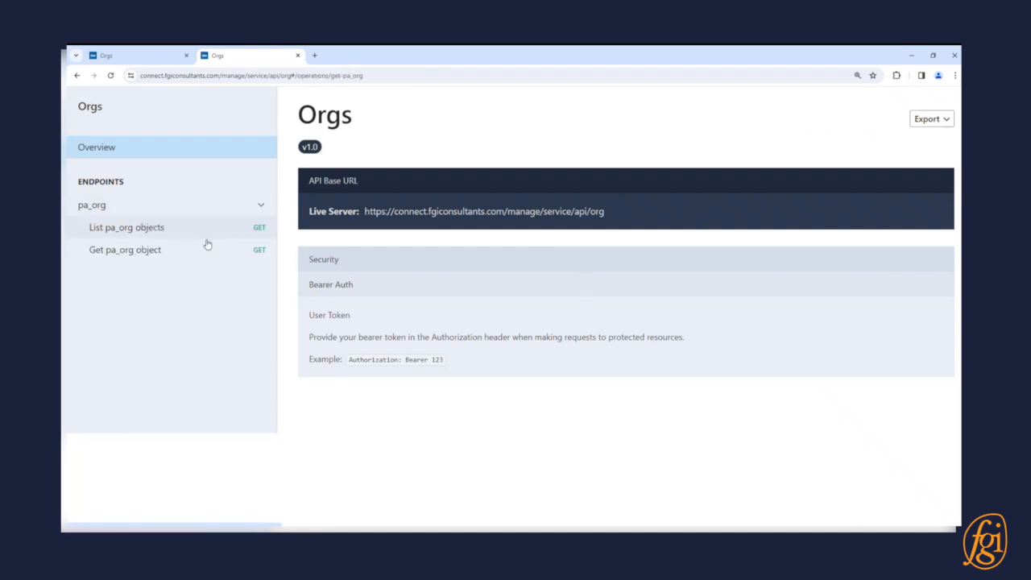
{"action": "left_click", "coordinate": [206, 230]}
{"action": "scroll", "coordinate": [621, 419], "scroll_direction": "down", "scroll_amount": 3}
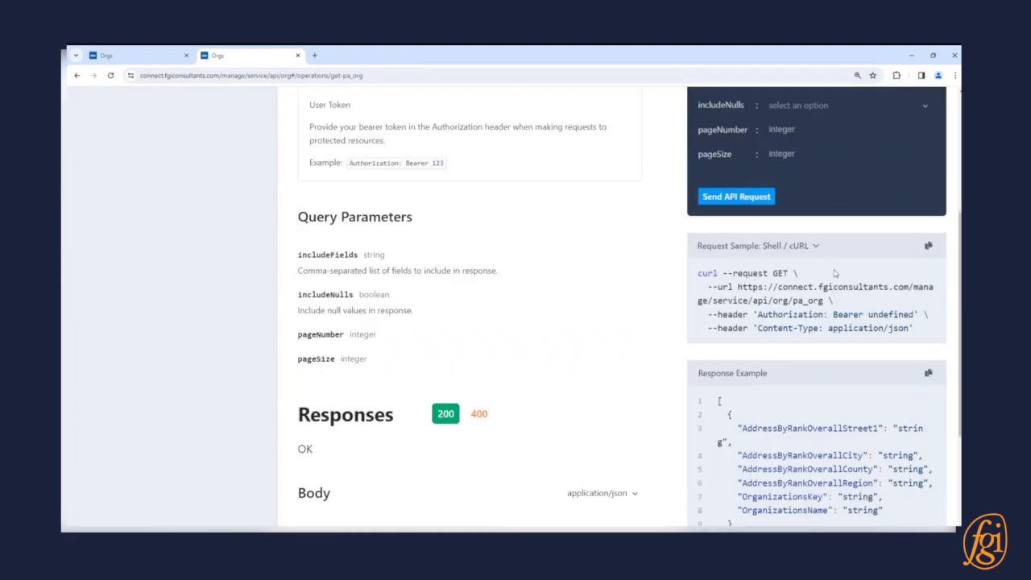
{"action": "scroll", "coordinate": [835, 273], "scroll_direction": "down", "scroll_amount": 2}
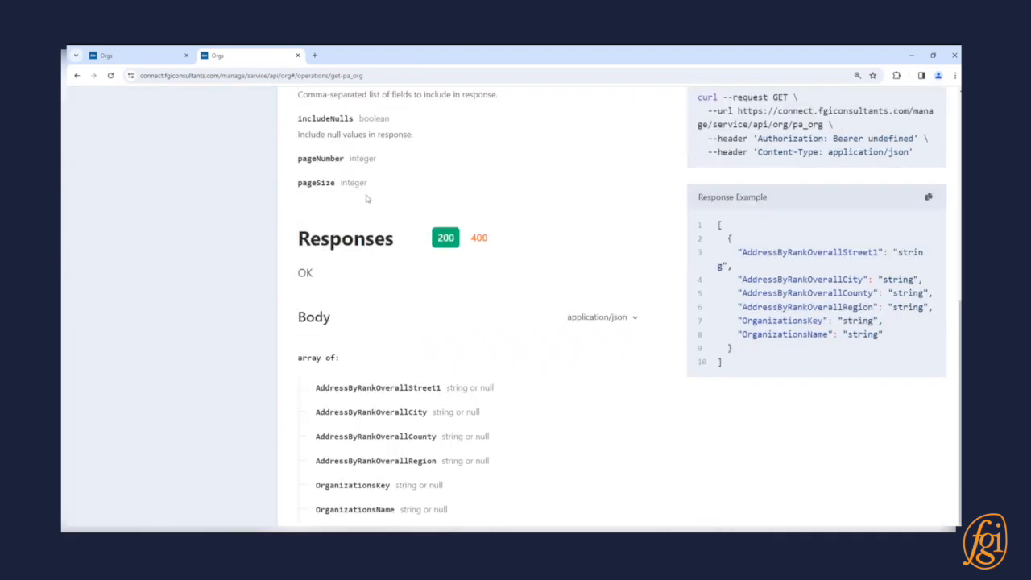
{"action": "scroll", "coordinate": [426, 299], "scroll_direction": "up", "scroll_amount": 5}
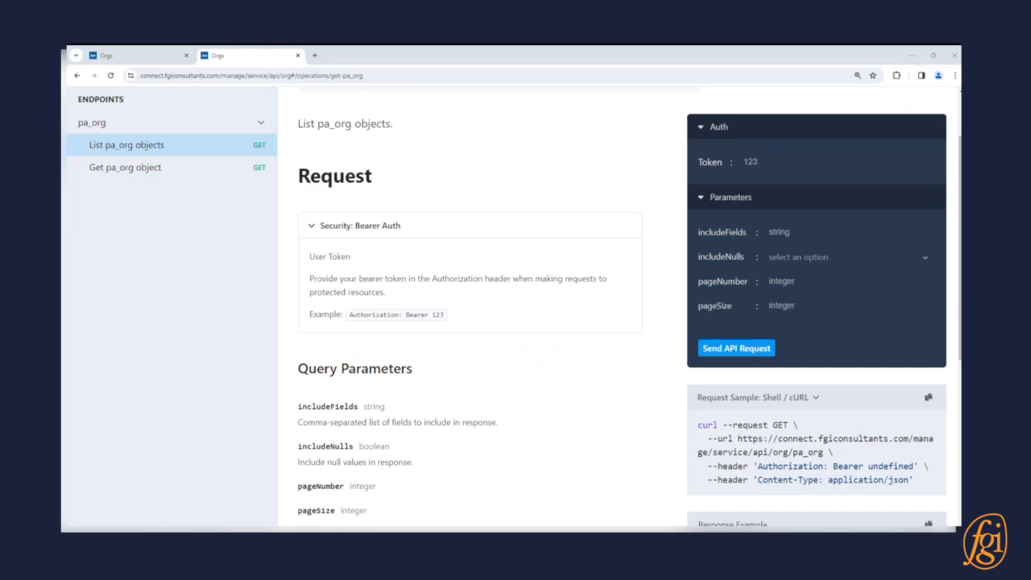
{"action": "left_click_drag", "start_coordinate": [641, 182], "coordinate": [268, 115]}
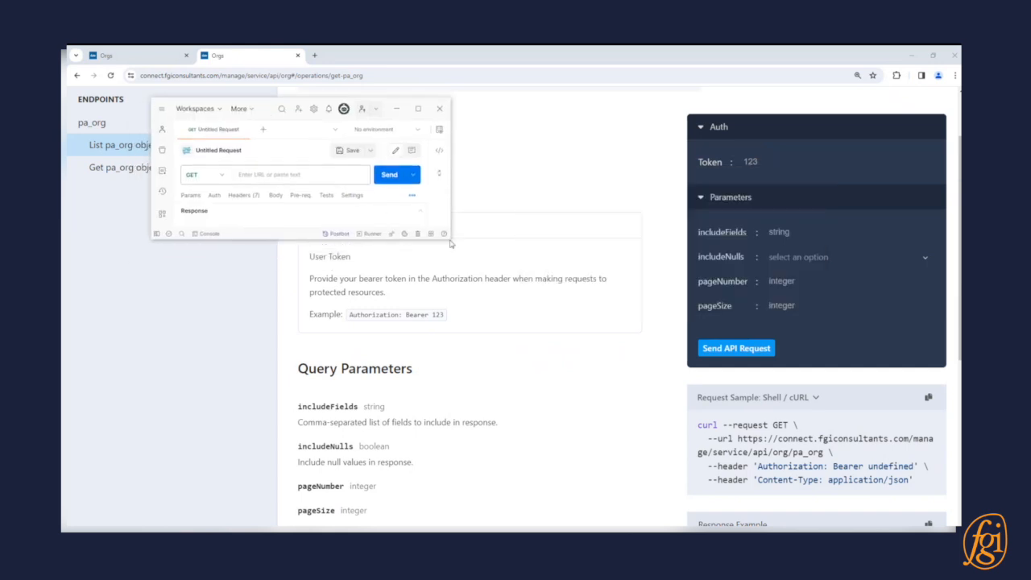
{"action": "left_click_drag", "start_coordinate": [451, 240], "coordinate": [833, 486]}
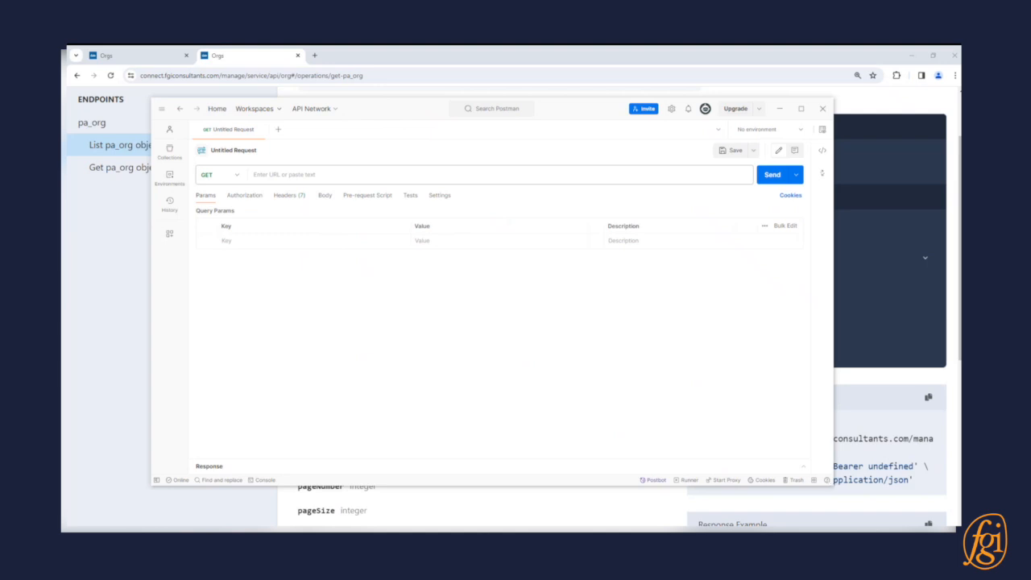
{"action": "left_click", "coordinate": [334, 173]}
{"action": "type", "text": "https://connect.fgiconsultants.com/manage/service/api/org/pa_org"}
{"action": "left_click", "coordinate": [251, 333]}
- Set the request's authorization type to Bearer Token and paste the user token
{"action": "left_click", "coordinate": [244, 195]}
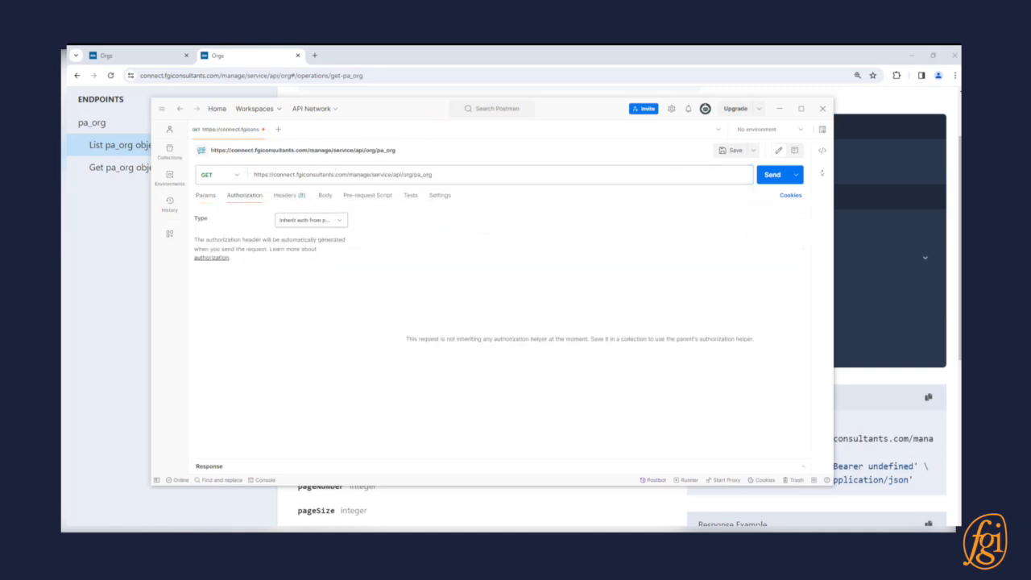
{"action": "left_click", "coordinate": [314, 223]}
{"action": "left_click", "coordinate": [304, 286]}
{"action": "left_click", "coordinate": [540, 223]}
{"action": "key", "text": "ctrl+v"}
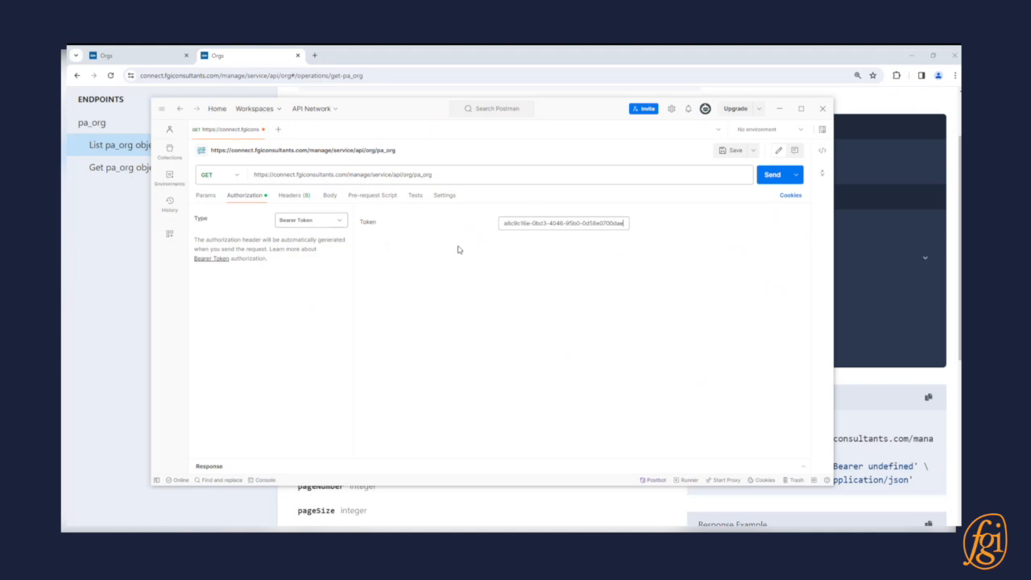
- Send the pa_org GET request and enlarge the response area to show the returned JSON
{"action": "left_click", "coordinate": [771, 174]}
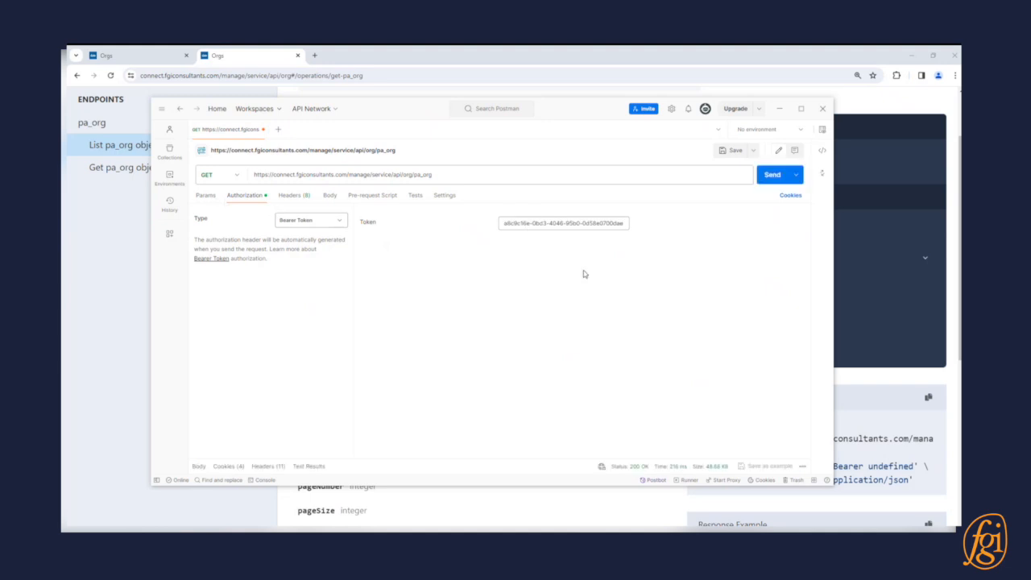
{"action": "left_click_drag", "start_coordinate": [442, 458], "coordinate": [446, 275]}
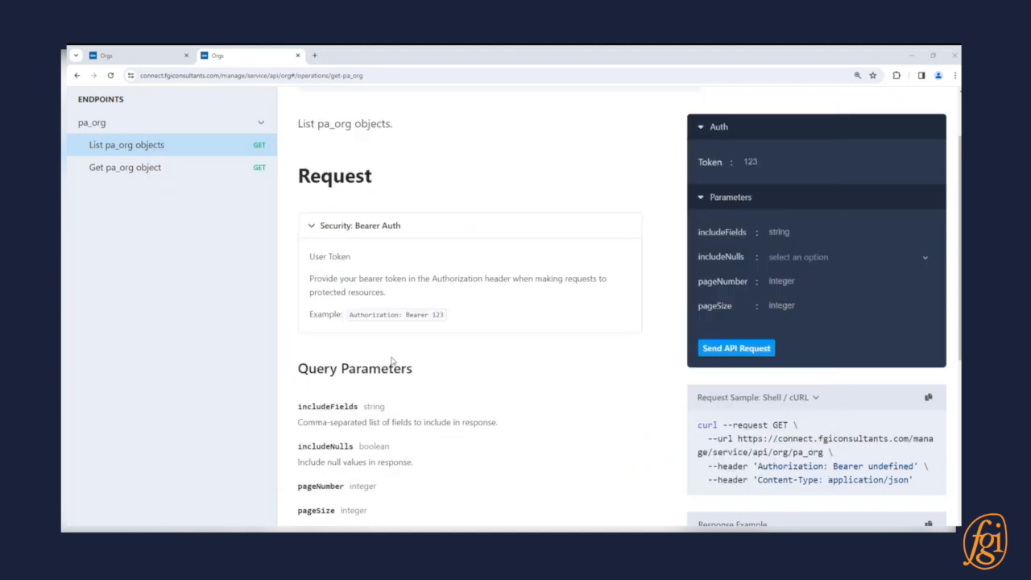
- Check the documented query parameters in the browser, and add pageSize with value 10 to the Postman request
{"action": "scroll", "coordinate": [274, 350], "scroll_direction": "down", "scroll_amount": 2}
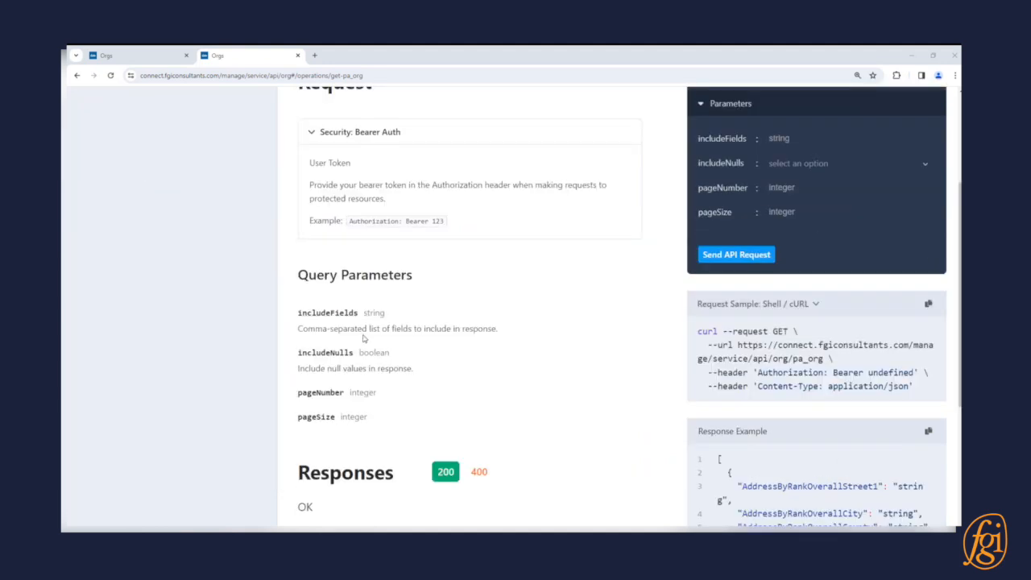
{"action": "scroll", "coordinate": [363, 339], "scroll_direction": "down", "scroll_amount": 1}
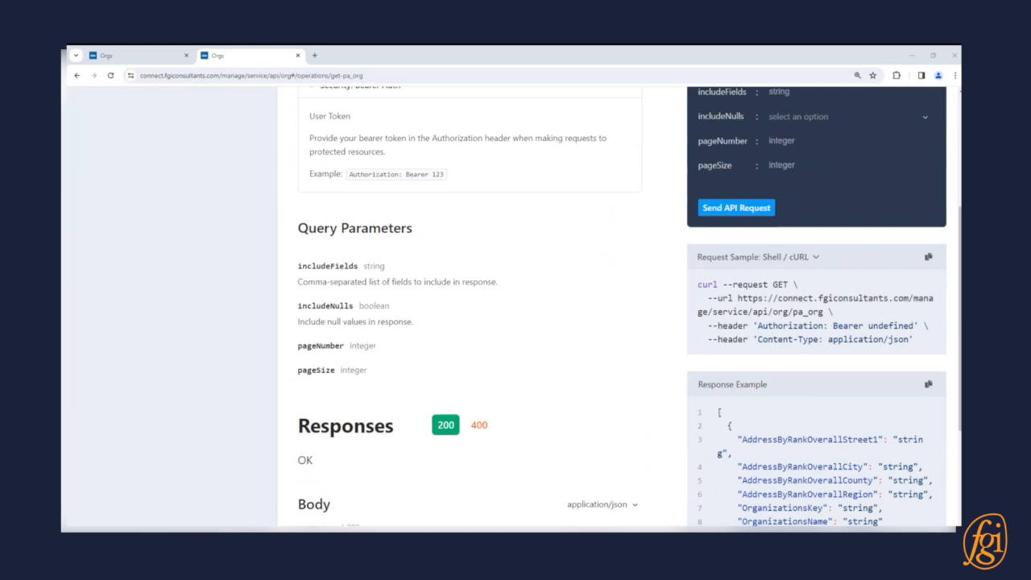
{"action": "left_click_drag", "start_coordinate": [958, 143], "coordinate": [414, 93]}
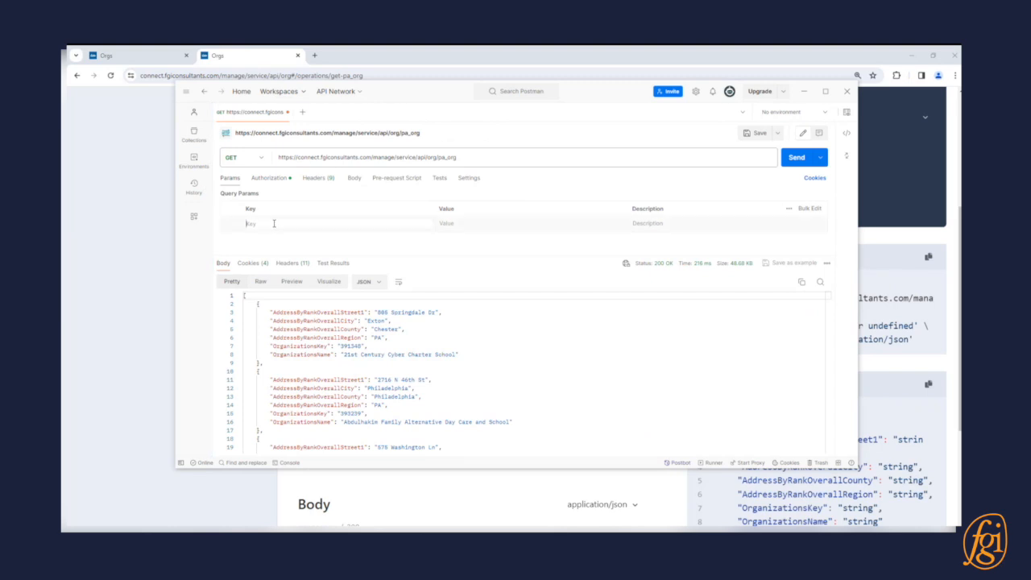
{"action": "type", "text": "page"}
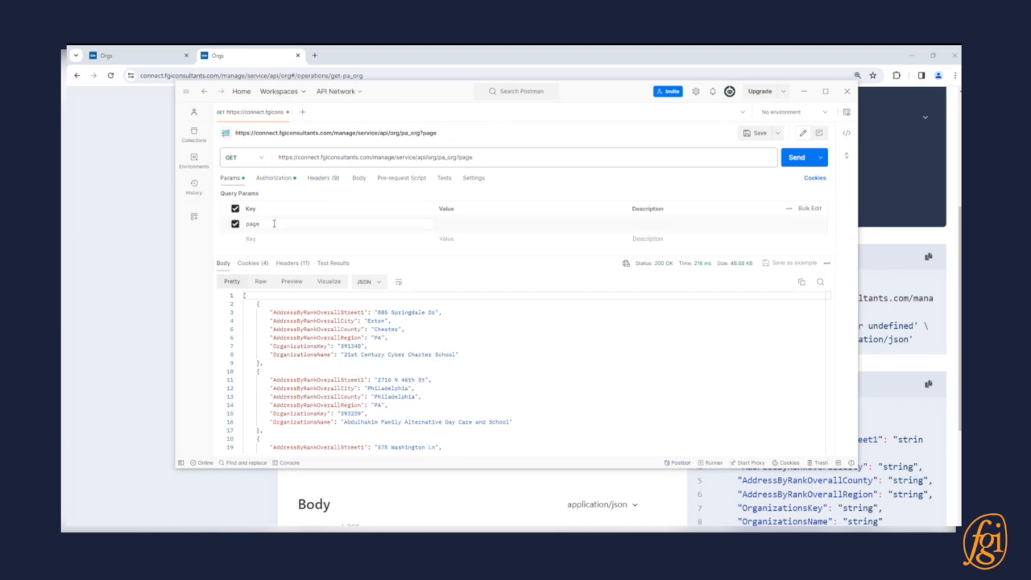
{"action": "type", "text": "Size"}
{"action": "left_click", "coordinate": [513, 225]}
{"action": "type", "text": "10"}
- Add the query parameter pageNumber with value 1, send the request, and review the returned organizations
{"action": "left_click", "coordinate": [272, 240]}
{"action": "type", "text": "pageNumber"}
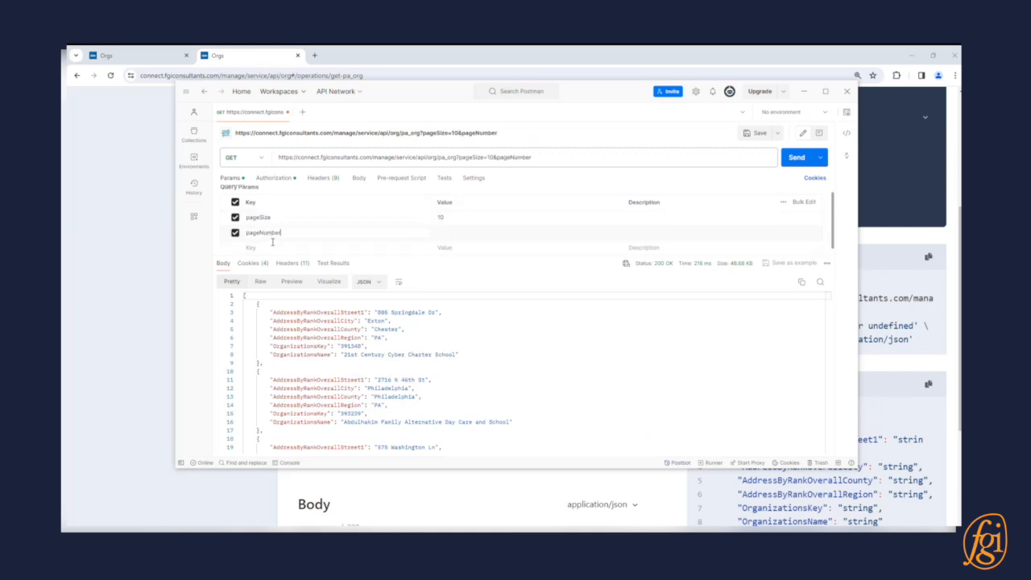
{"action": "left_click", "coordinate": [438, 232]}
{"action": "type", "text": "1"}
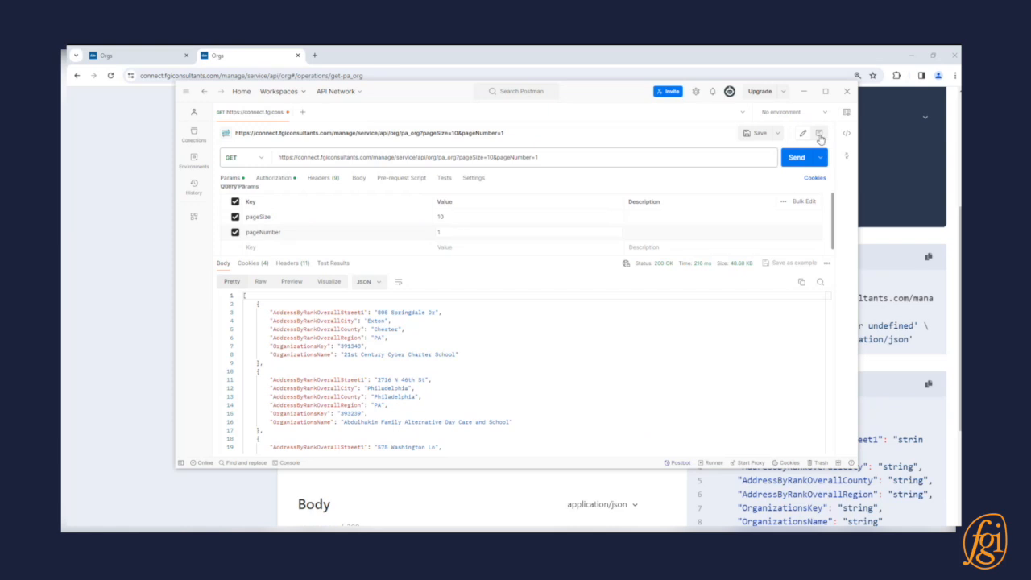
{"action": "left_click", "coordinate": [796, 159]}
{"action": "scroll", "coordinate": [539, 349], "scroll_direction": "down", "scroll_amount": 10}
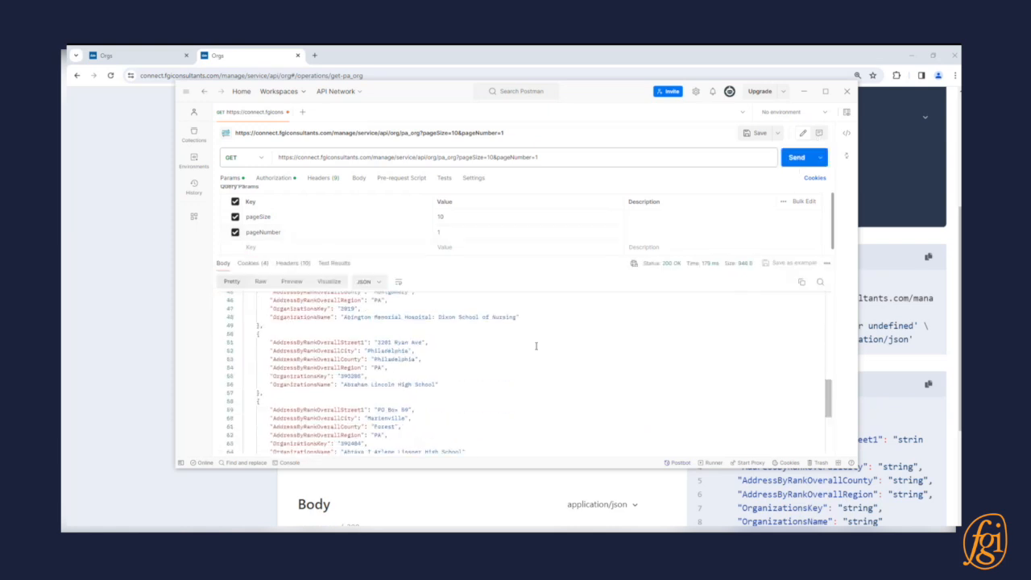
{"action": "scroll", "coordinate": [539, 350], "scroll_direction": "up", "scroll_amount": 4}
- Set pageNumber to 2, resend the request, and review the second page of organizations
{"action": "left_click", "coordinate": [448, 232]}
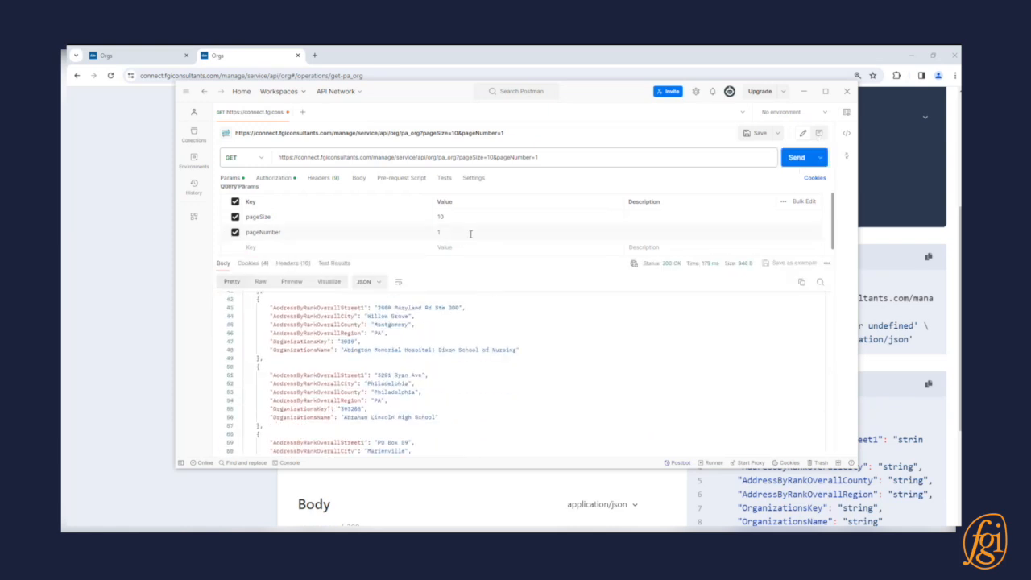
{"action": "type", "text": "2"}
{"action": "left_click", "coordinate": [796, 157]}
{"action": "scroll", "coordinate": [519, 371], "scroll_direction": "down", "scroll_amount": 3}
{"action": "scroll", "coordinate": [519, 371], "scroll_direction": "up", "scroll_amount": 3}
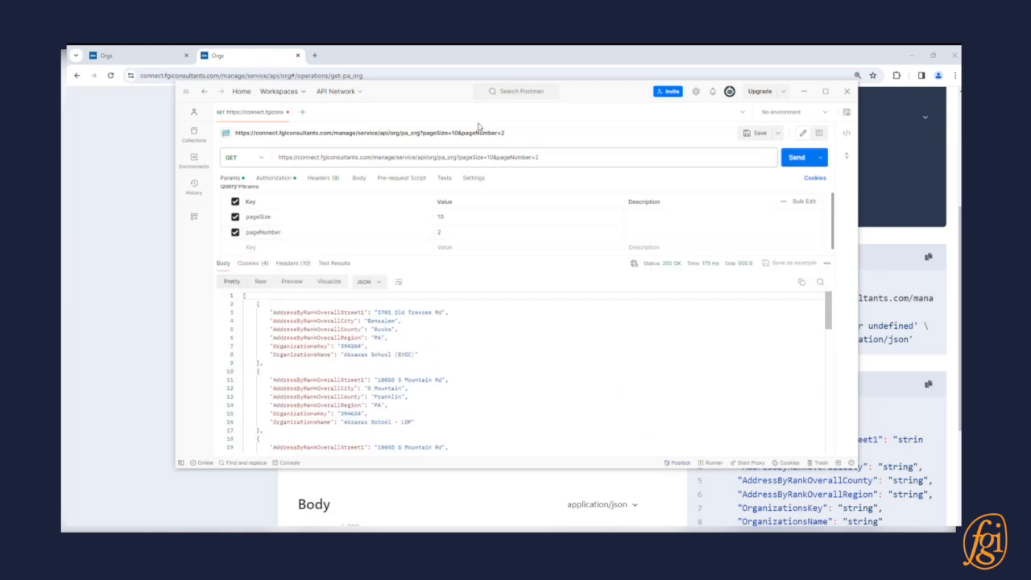
- Copy the includeFields parameter name from the API documentation and add it as a query parameter key in Postman
{"action": "left_click_drag", "start_coordinate": [415, 91], "coordinate": [1029, 97]}
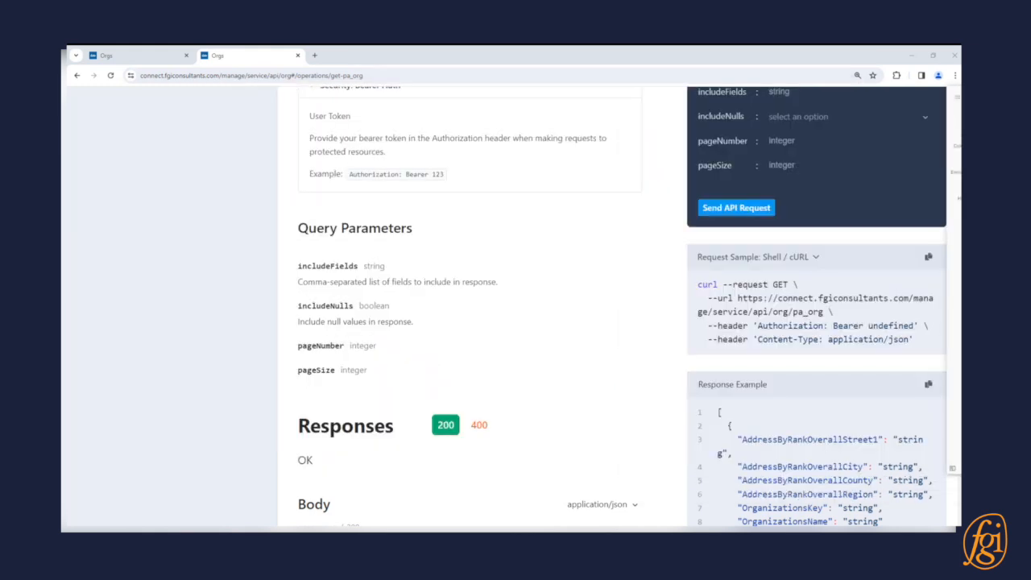
{"action": "double_click", "coordinate": [325, 266]}
{"action": "key", "text": "ctrl+c"}
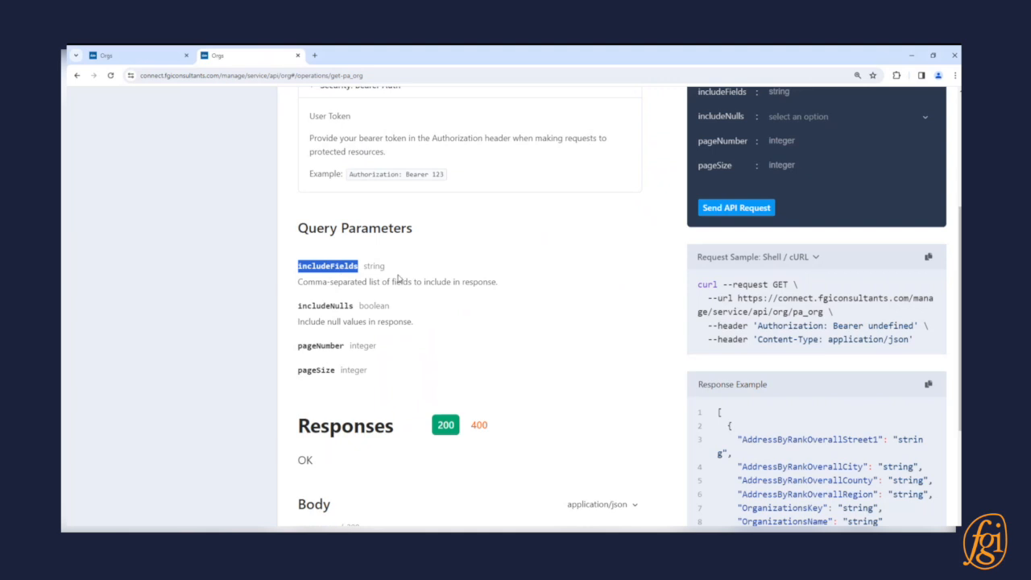
{"action": "key", "text": "alt+Tab"}
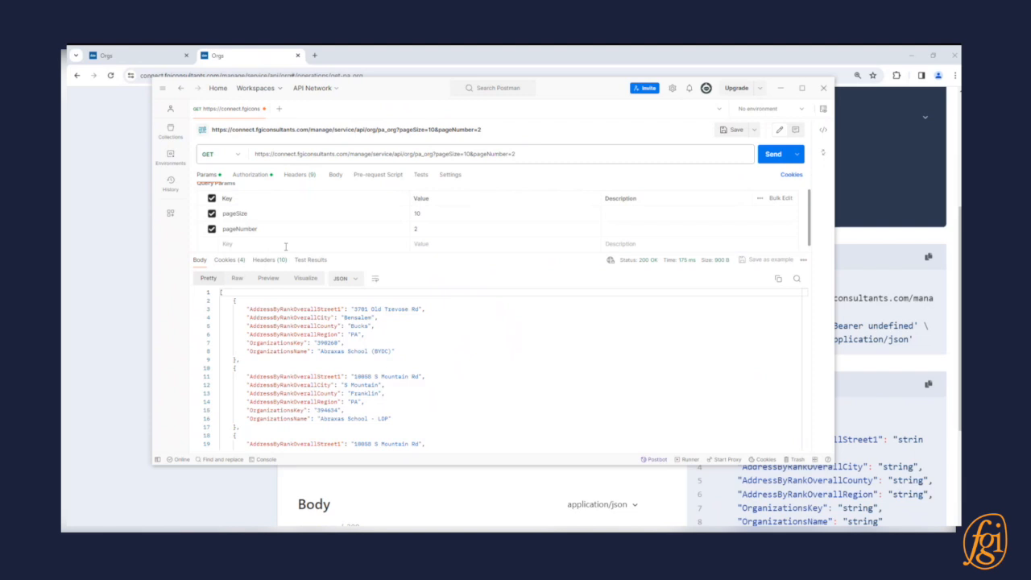
{"action": "left_click", "coordinate": [317, 246]}
{"action": "key", "text": "ctrl+v"}
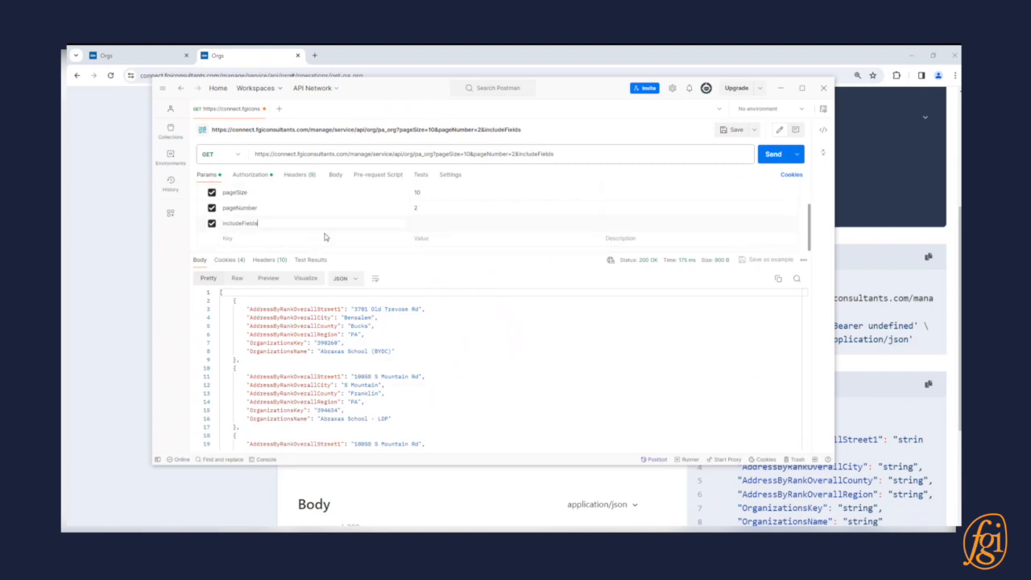
- Set the includeFields value to OrganizationsName,AddressByRankOverallCity using the field names copied from the response
{"action": "double_click", "coordinate": [286, 351]}
{"action": "key", "text": "ctrl+c"}
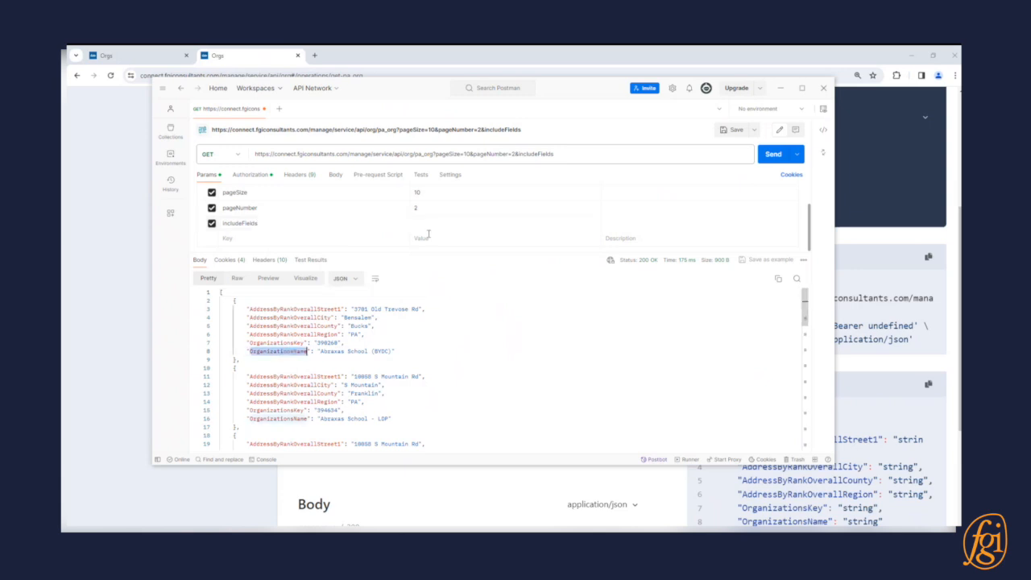
{"action": "left_click", "coordinate": [437, 224]}
{"action": "key", "text": "ctrl+v"}
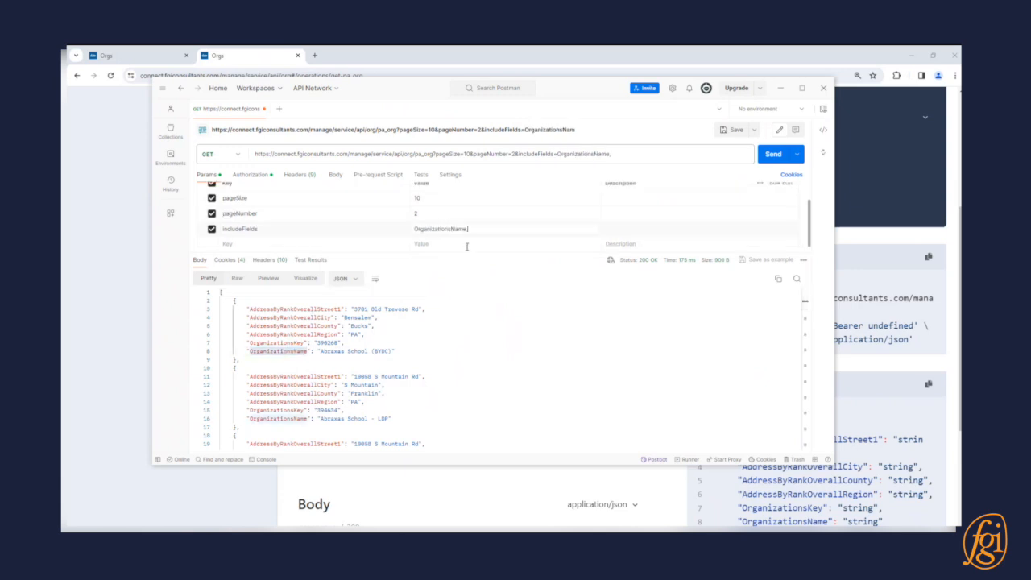
{"action": "double_click", "coordinate": [320, 317]}
{"action": "key", "text": "ctrl+c"}
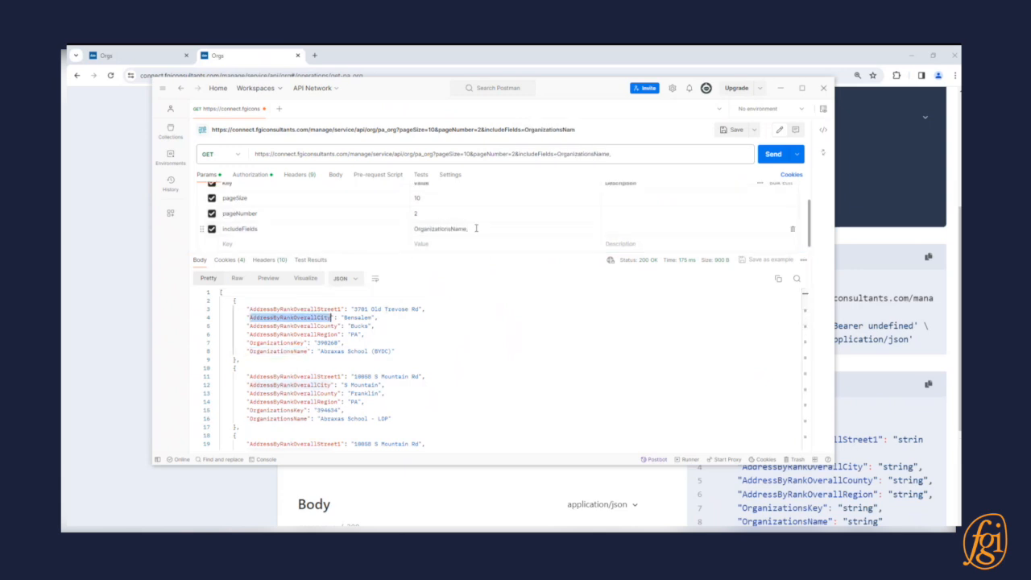
{"action": "left_click", "coordinate": [476, 228]}
{"action": "key", "text": "ctrl+v"}
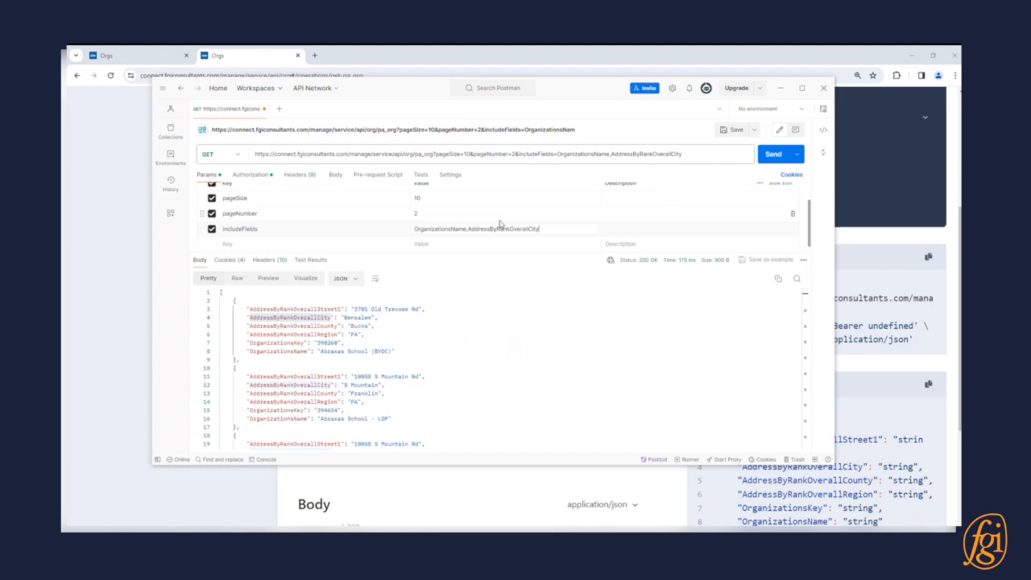
- Send the request with the includeFields filter and review the fields returned in the response
{"action": "left_click", "coordinate": [771, 153]}
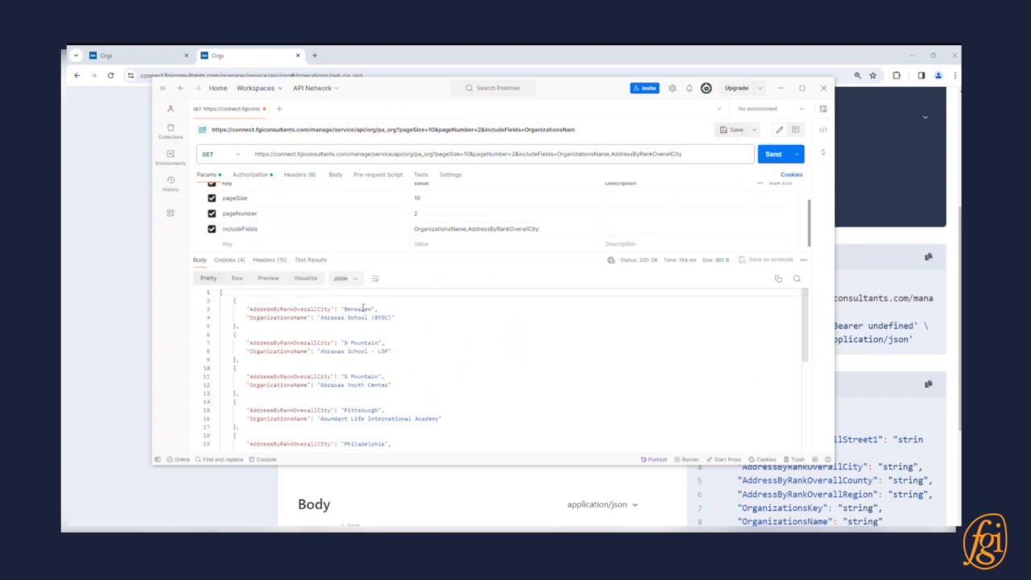
{"action": "scroll", "coordinate": [309, 361], "scroll_direction": "down", "scroll_amount": 3}
{"action": "scroll", "coordinate": [331, 337], "scroll_direction": "up", "scroll_amount": 3}
- Move the Postman window aside and return from the API documentation to the Orgs service page in the browser
{"action": "left_click_drag", "start_coordinate": [400, 92], "coordinate": [833, 190]}
{"action": "left_click", "coordinate": [451, 217]}
{"action": "scroll", "coordinate": [450, 218], "scroll_direction": "up", "scroll_amount": 3}
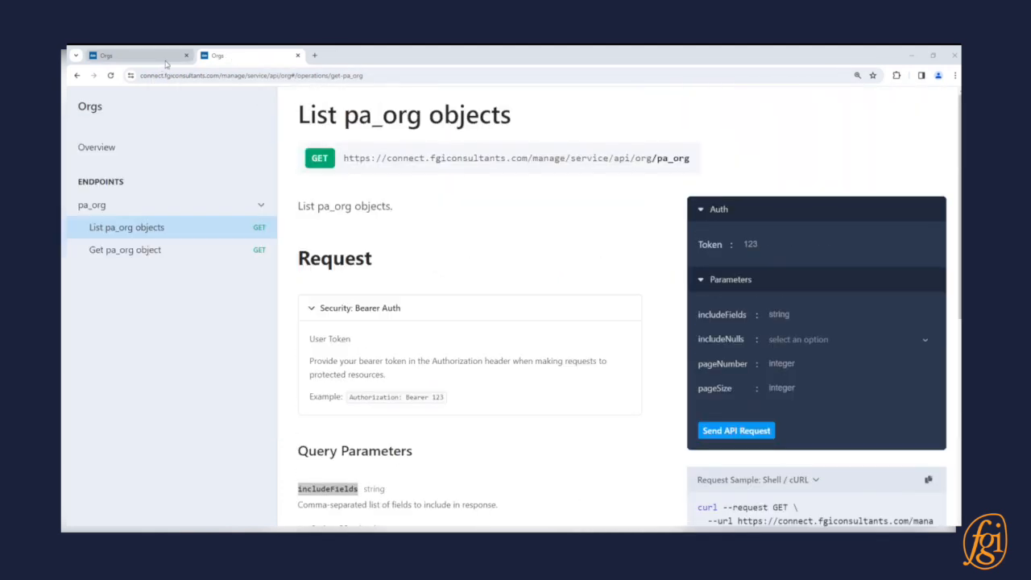
{"action": "mouse_move", "coordinate": [168, 63]}
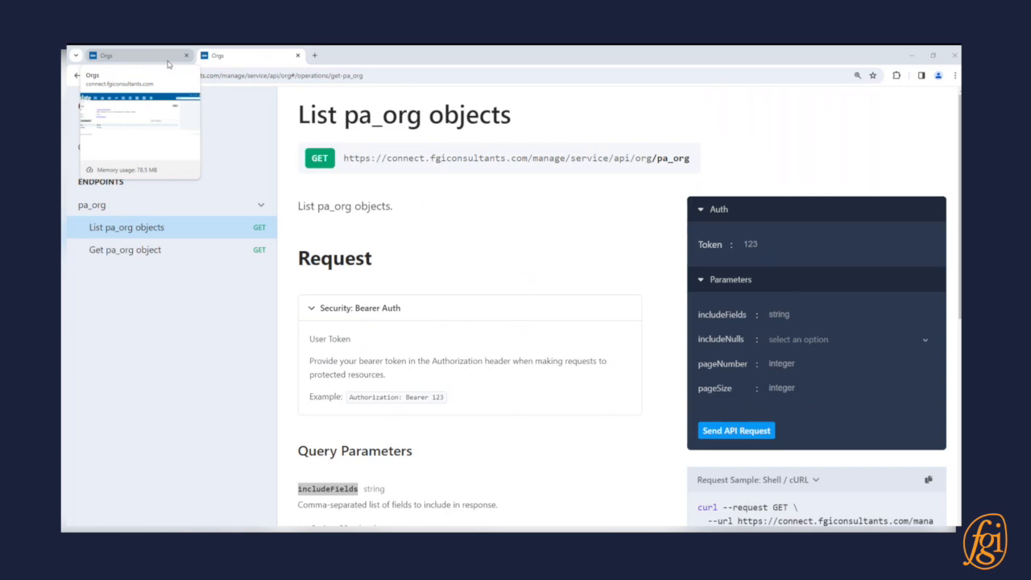